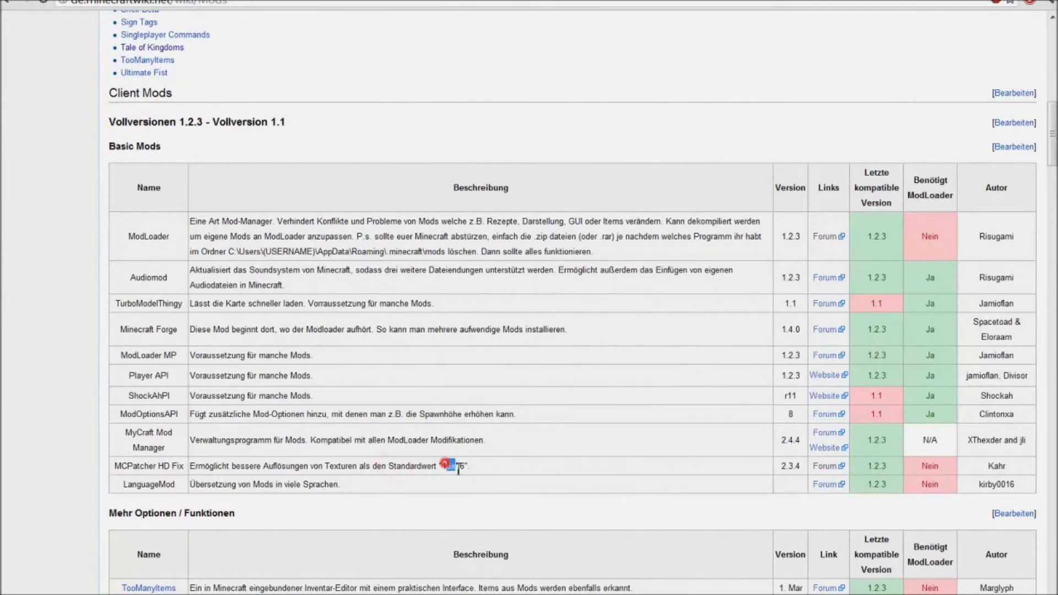
Examine the MCPatcher HD Fix entry in the Basic Mods table, including its description, version and compatible Minecraft version.
{"action": "left_click", "coordinate": [494, 472]}
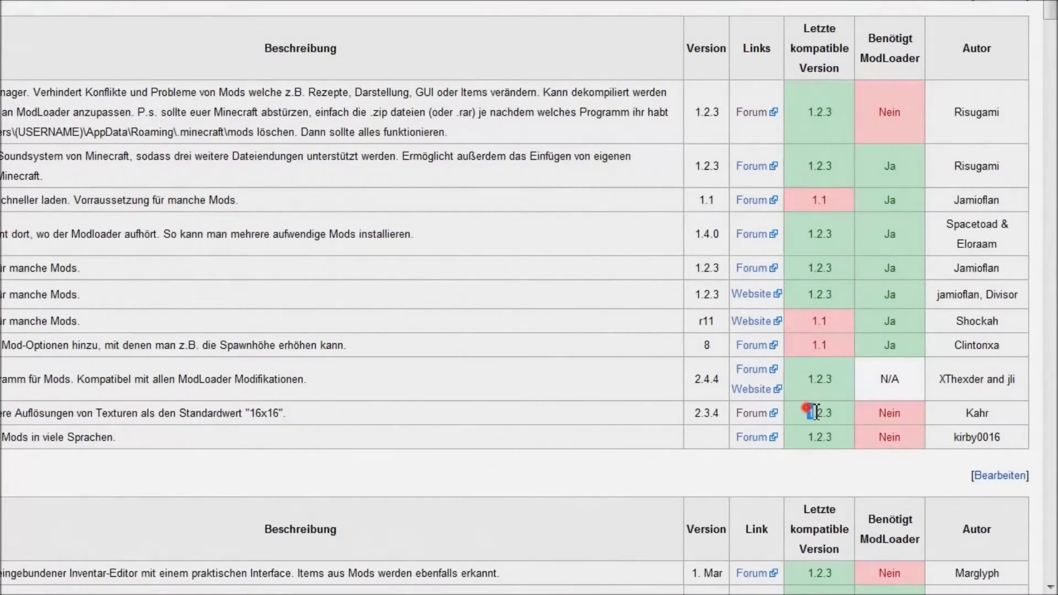
{"action": "left_click_drag", "start_coordinate": [816, 412], "coordinate": [838, 415]}
{"action": "left_click", "coordinate": [839, 415]}
{"action": "left_click_drag", "start_coordinate": [693, 414], "coordinate": [704, 415]}
{"action": "left_click", "coordinate": [637, 426]}
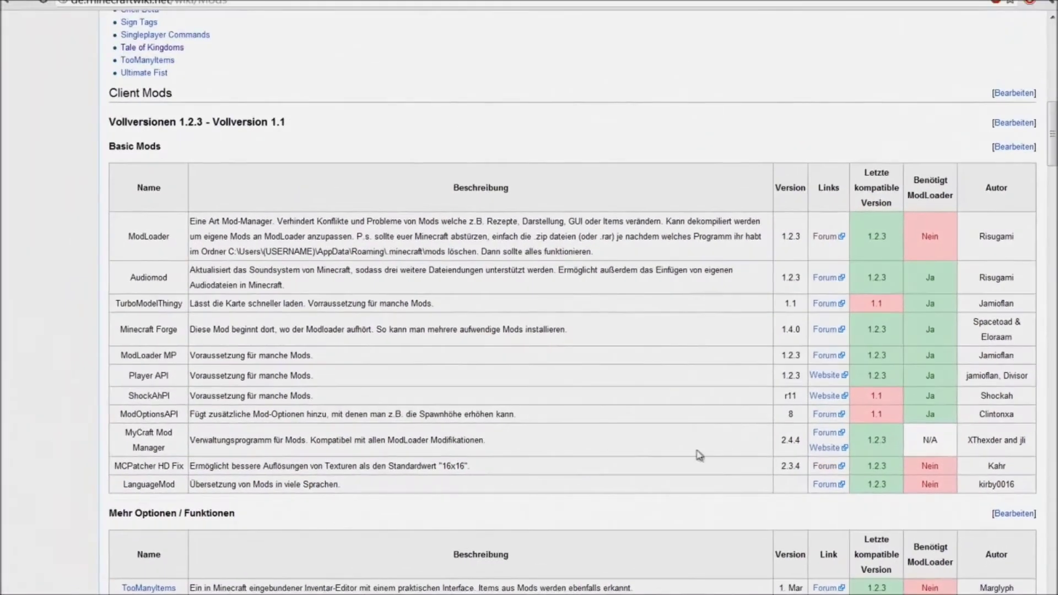
{"action": "scroll", "coordinate": [611, 418], "scroll_direction": "down", "scroll_amount": 3}
{"action": "scroll", "coordinate": [545, 380], "scroll_direction": "down", "scroll_amount": 3}
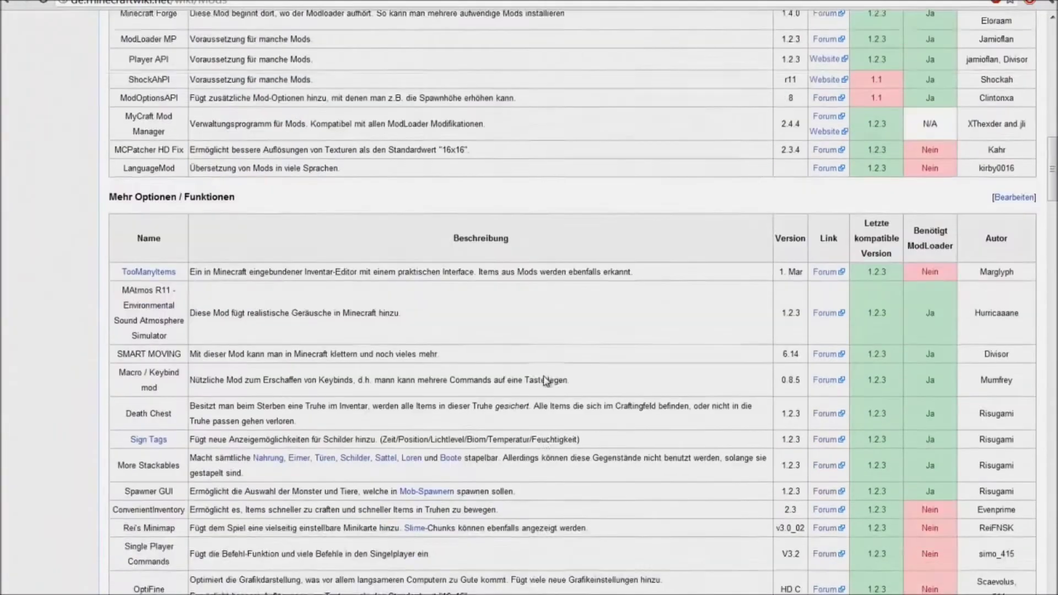
{"action": "scroll", "coordinate": [546, 380], "scroll_direction": "up", "scroll_amount": 5}
{"action": "scroll", "coordinate": [545, 380], "scroll_direction": "up", "scroll_amount": 1}
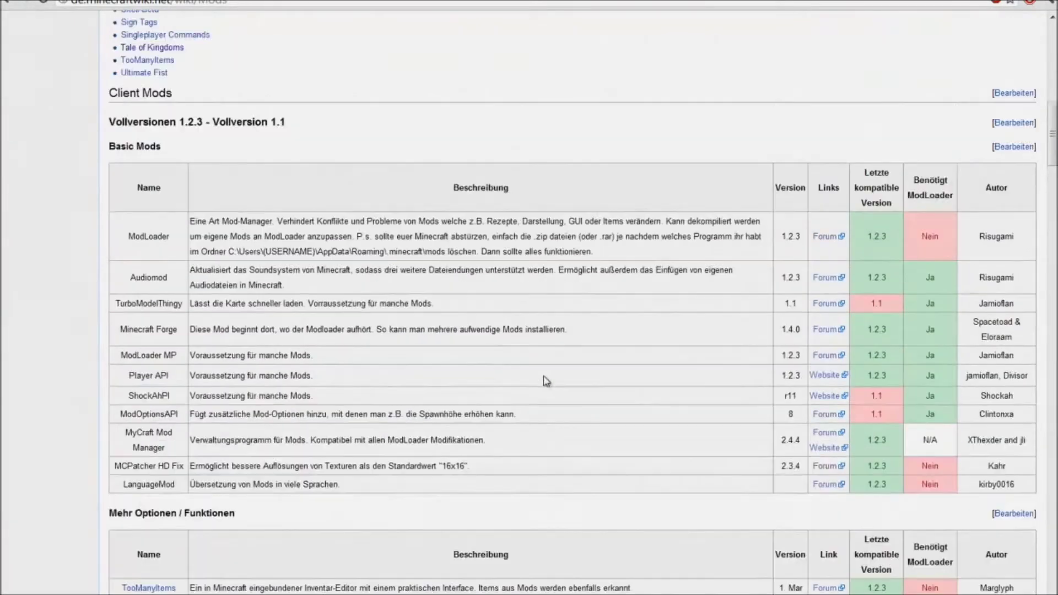
Download mcpatcher-2.3.4_01.exe from its MediaFire page.
{"action": "scroll", "coordinate": [453, 282], "scroll_direction": "up", "scroll_amount": 12}
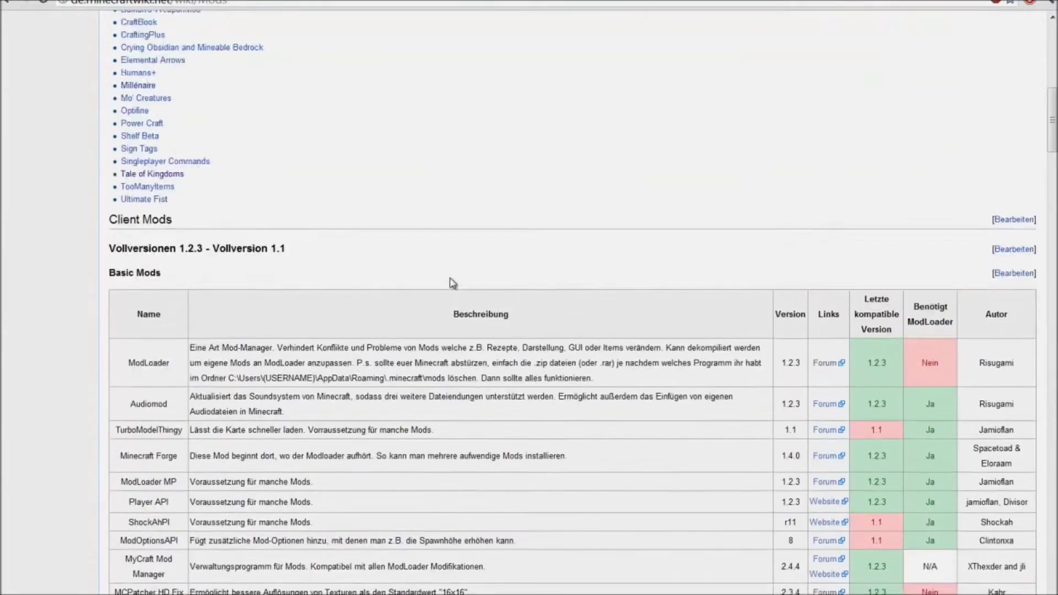
{"action": "scroll", "coordinate": [453, 282], "scroll_direction": "up", "scroll_amount": 1}
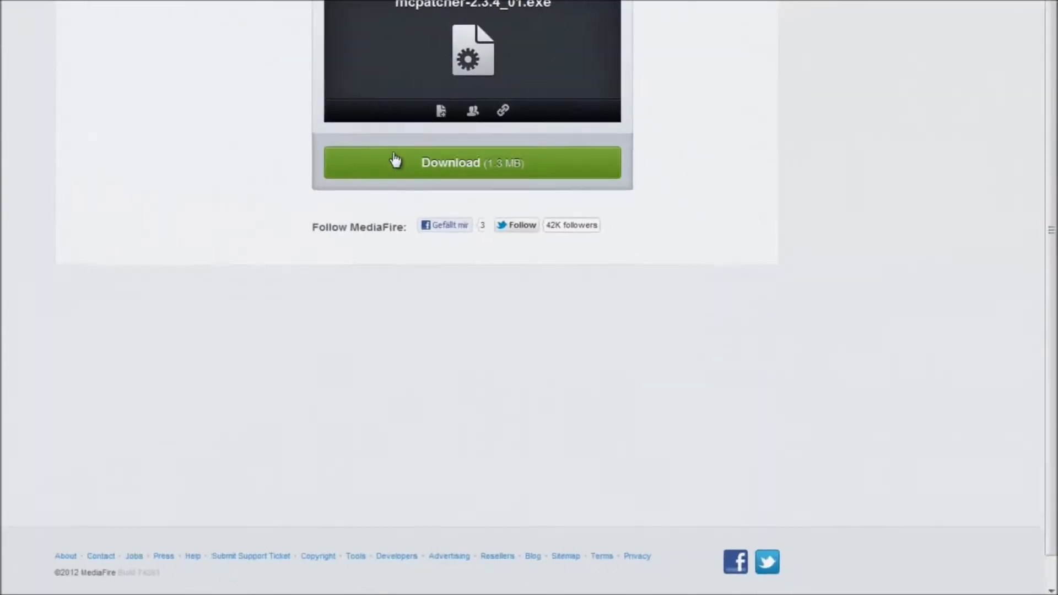
{"action": "left_click", "coordinate": [405, 160]}
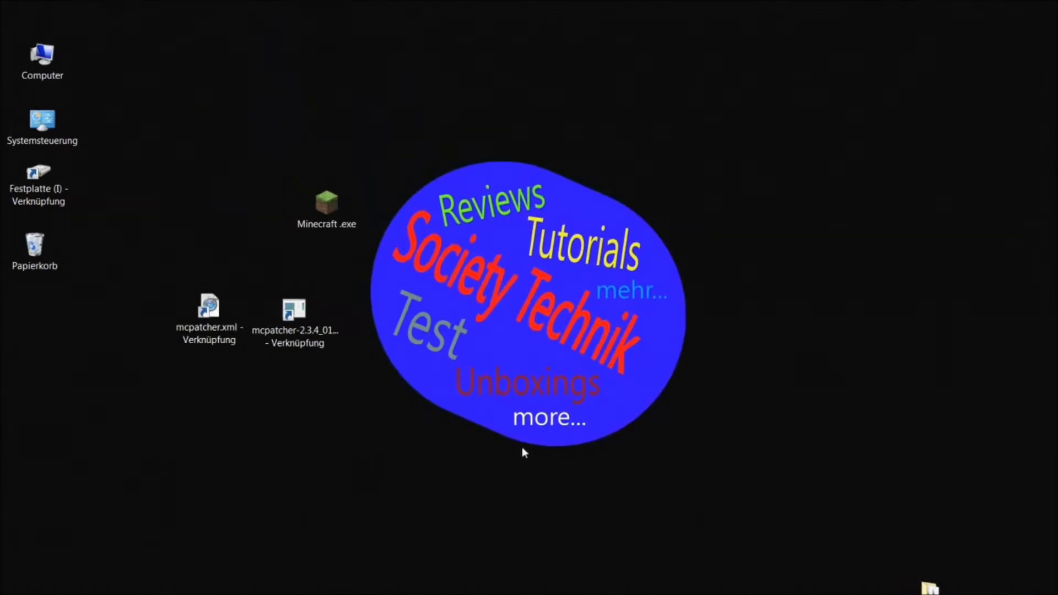
Move the mcpatcher-2.3.4_01 and mcpatcher.xml shortcuts slightly on the desktop, keeping them side by side below Minecraft .exe.
{"action": "left_click_drag", "start_coordinate": [392, 430], "coordinate": [135, 270]}
{"action": "left_click", "coordinate": [213, 421]}
{"action": "left_click", "coordinate": [292, 328]}
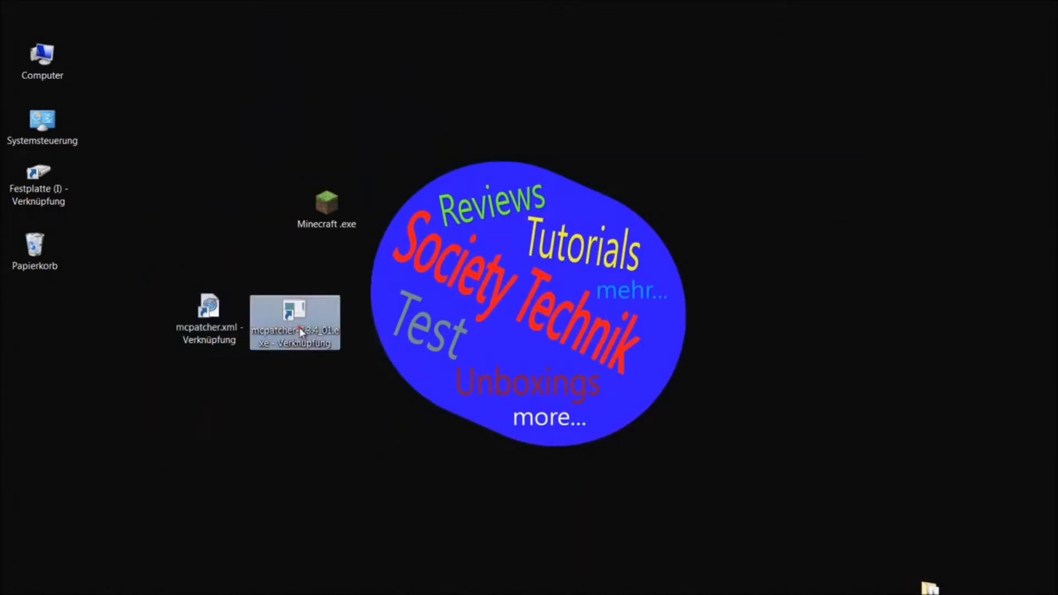
{"action": "left_click_drag", "start_coordinate": [299, 327], "coordinate": [320, 327]}
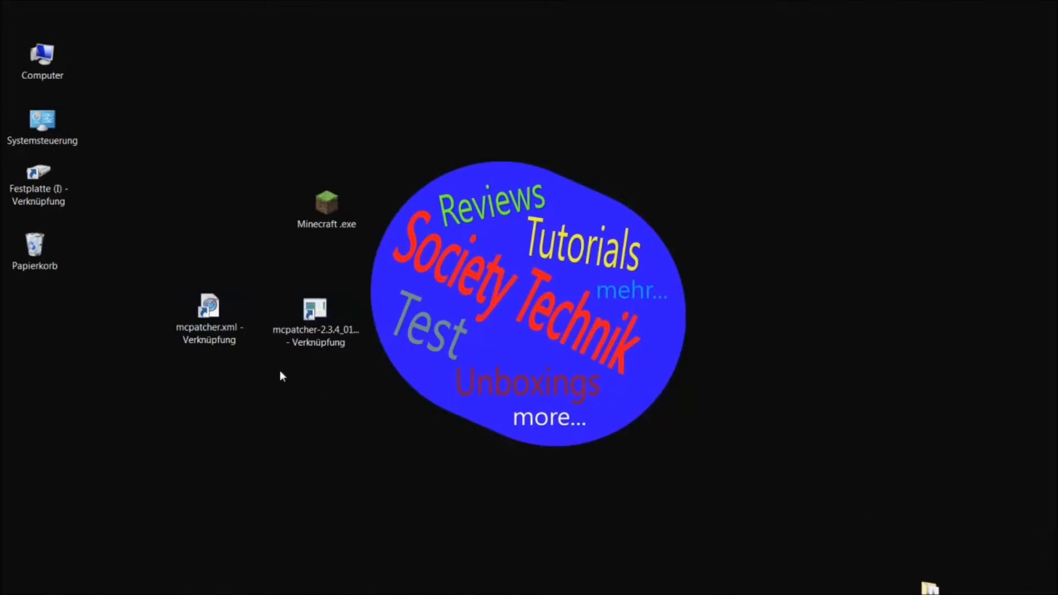
{"action": "left_click_drag", "start_coordinate": [318, 318], "coordinate": [338, 324]}
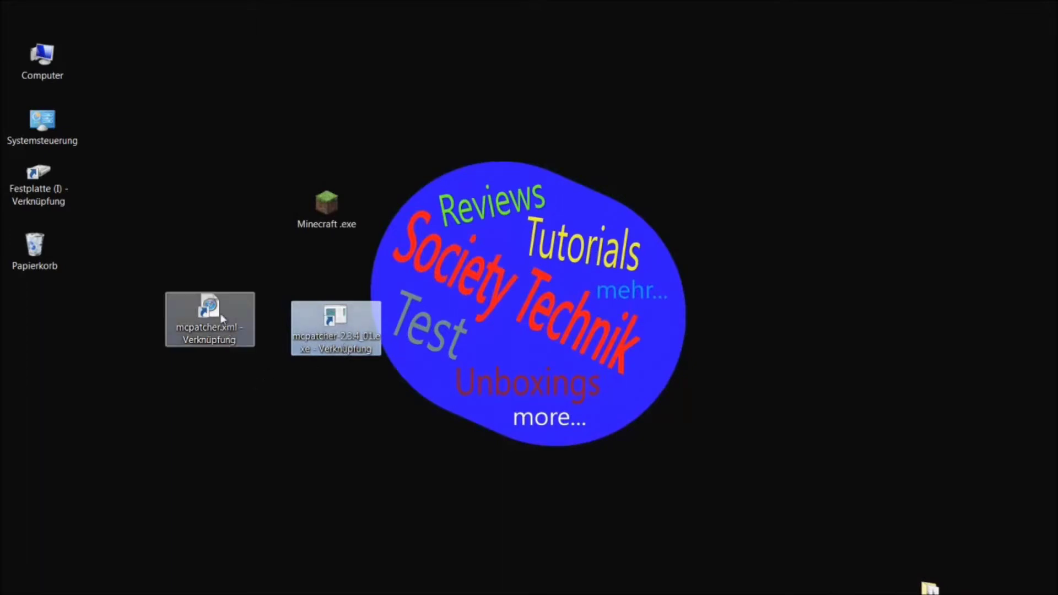
{"action": "left_click_drag", "start_coordinate": [219, 313], "coordinate": [225, 323]}
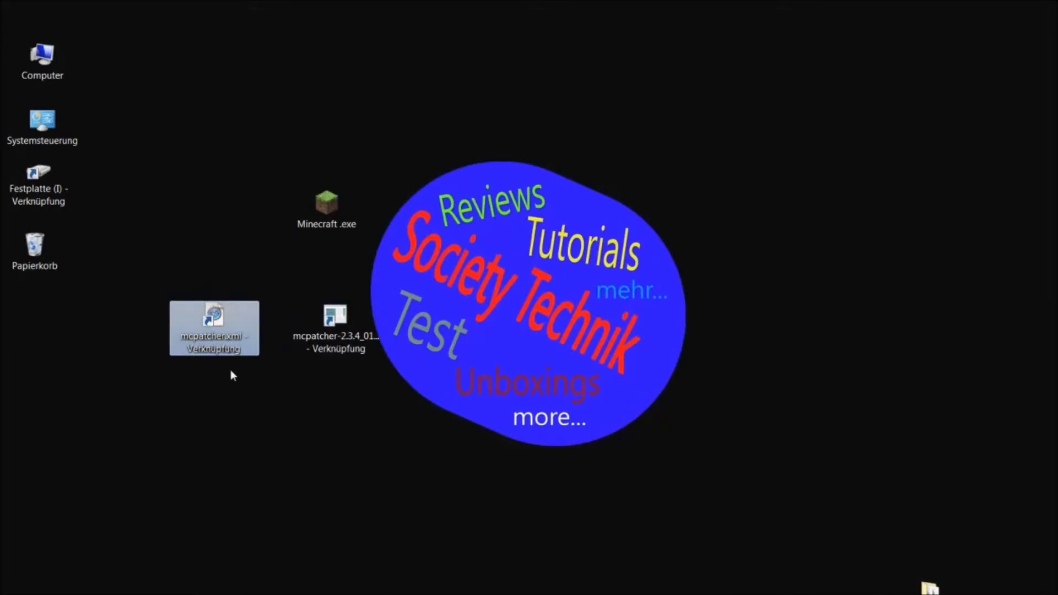
{"action": "left_click_drag", "start_coordinate": [218, 342], "coordinate": [237, 342]}
{"action": "left_click", "coordinate": [254, 381]}
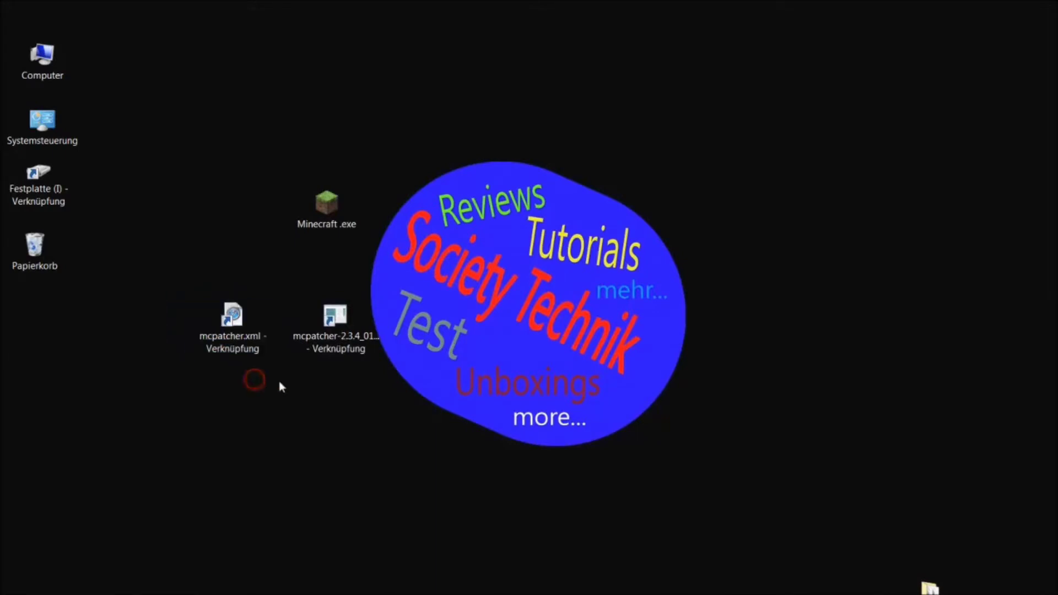
Launch MCPatcher and choose minecraft-1.2.3.jar from the .minecraft\bin folder as the original input file.
{"action": "double_click", "coordinate": [336, 329]}
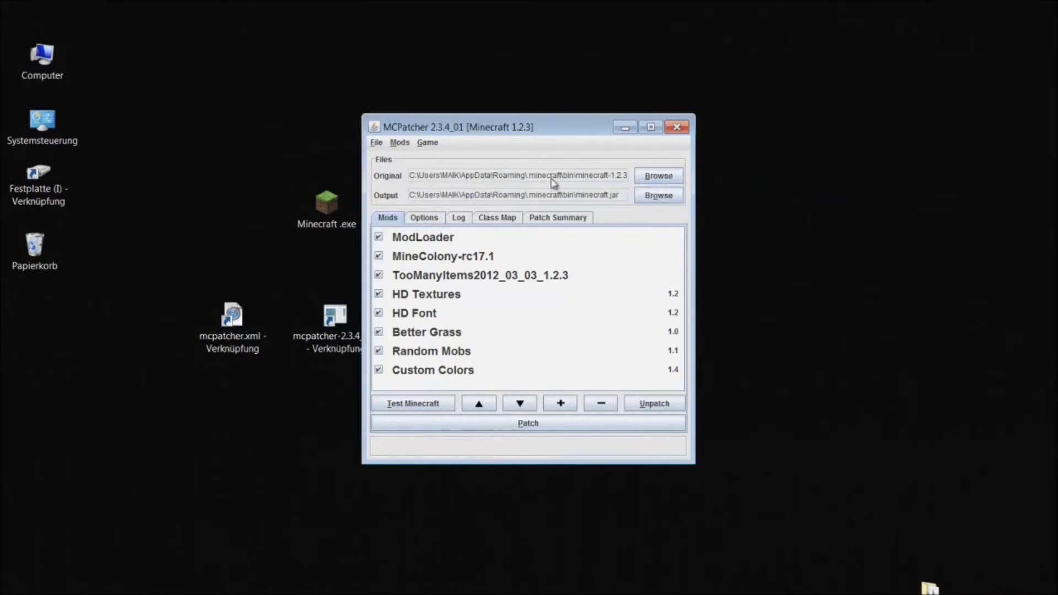
{"action": "left_click", "coordinate": [667, 178]}
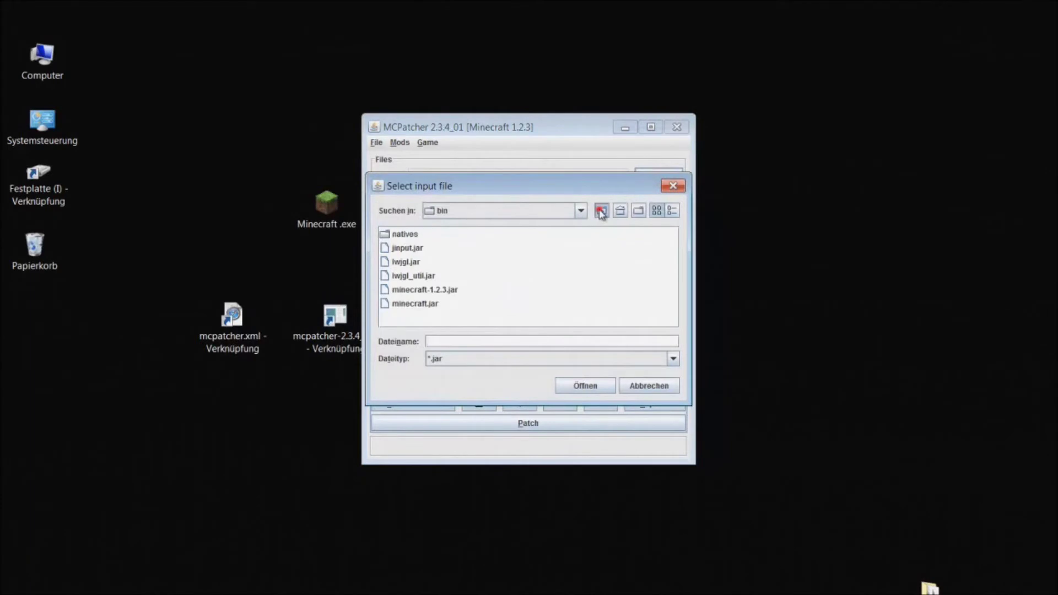
{"action": "left_click", "coordinate": [601, 211]}
{"action": "left_click", "coordinate": [601, 211]}
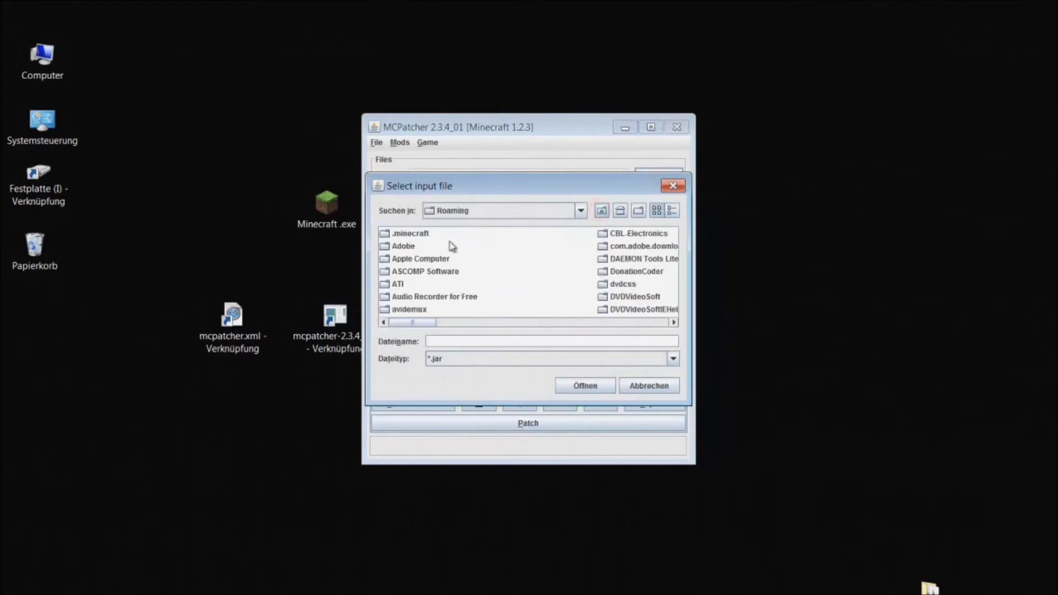
{"action": "double_click", "coordinate": [404, 234]}
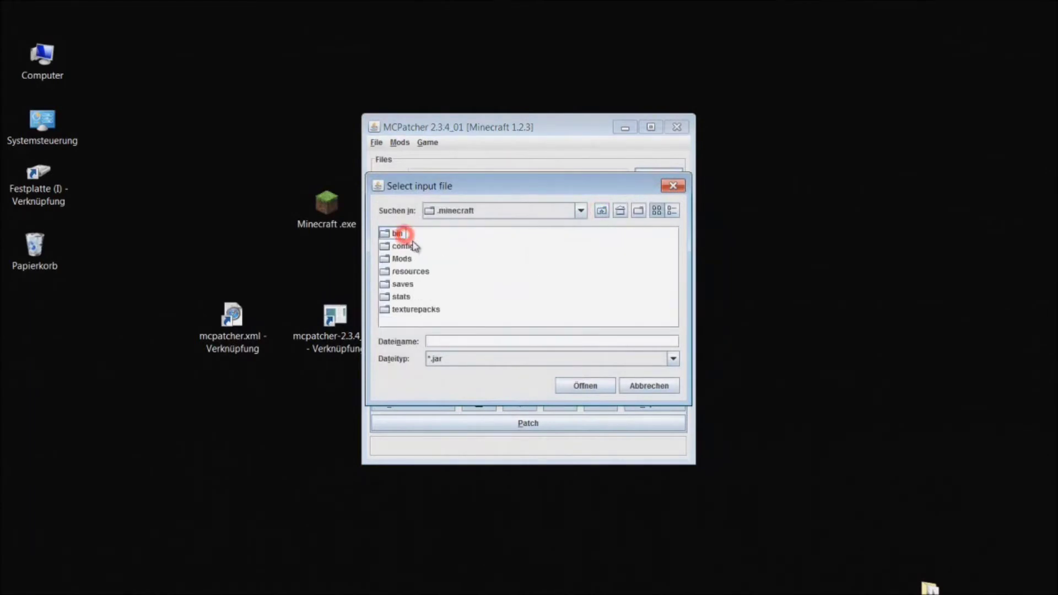
{"action": "double_click", "coordinate": [397, 234]}
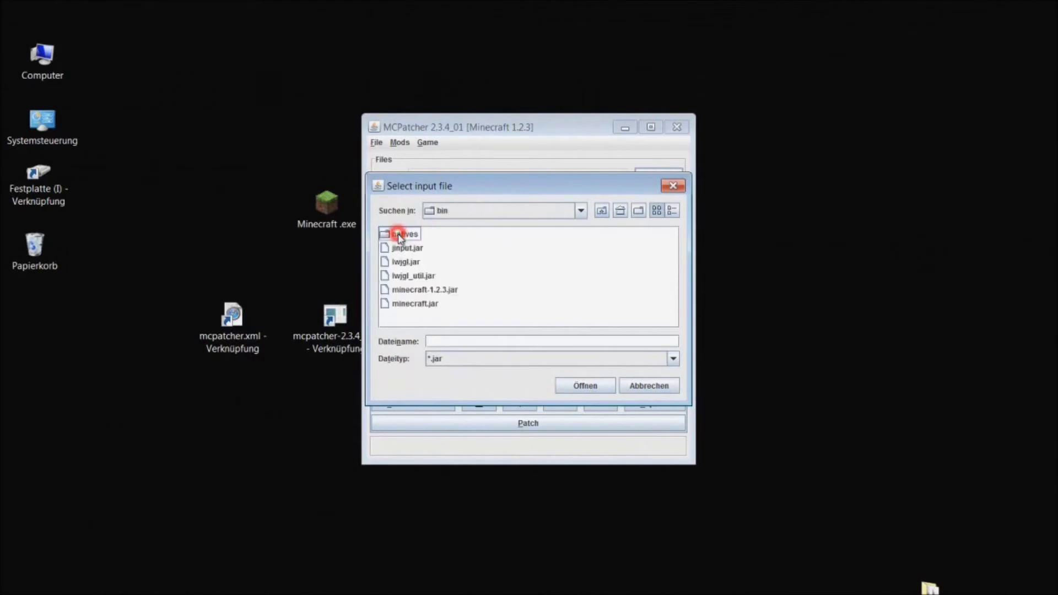
{"action": "left_click", "coordinate": [443, 291]}
{"action": "left_click", "coordinate": [589, 385]}
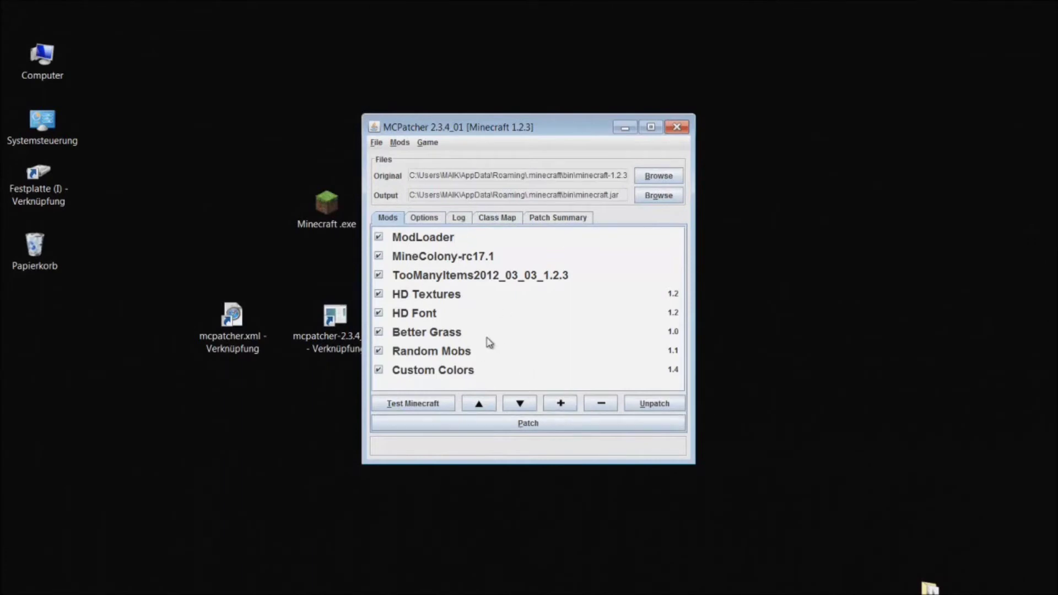
{"action": "left_click", "coordinate": [378, 143]}
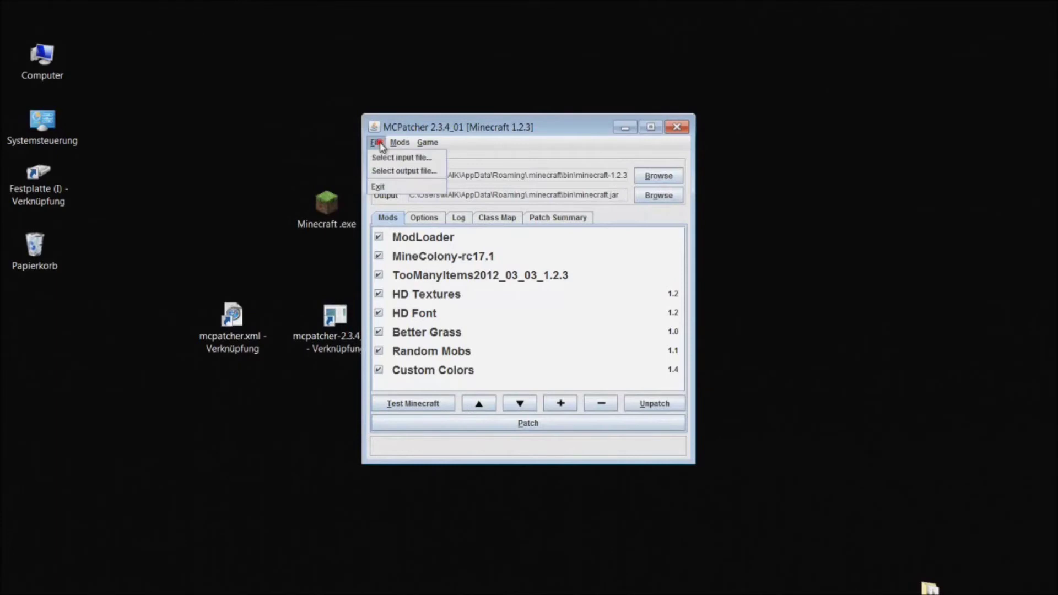
{"action": "left_click", "coordinate": [428, 164]}
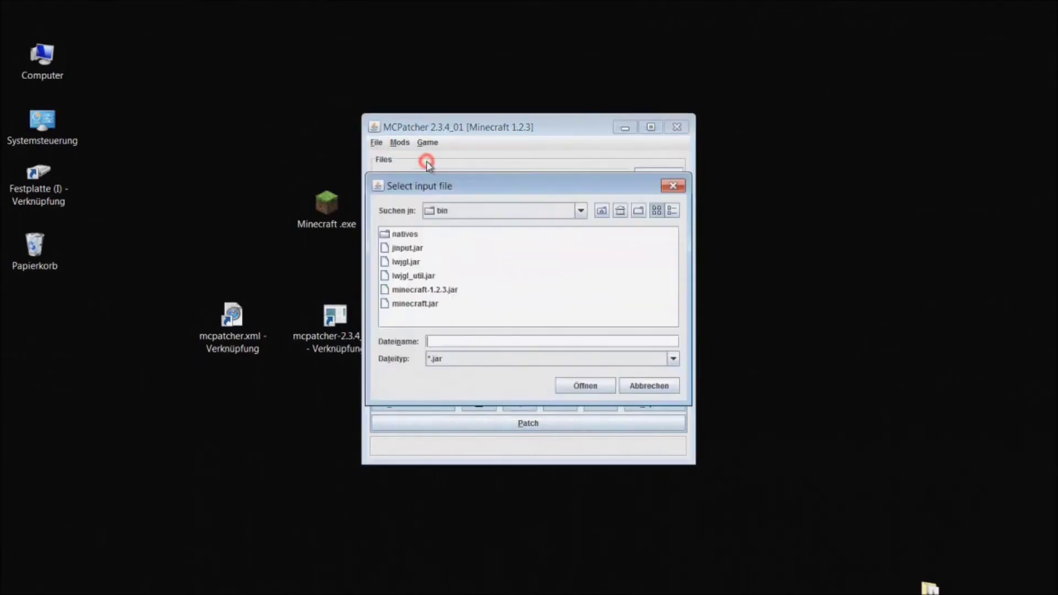
{"action": "left_click", "coordinate": [636, 388]}
{"action": "left_click", "coordinate": [376, 142]}
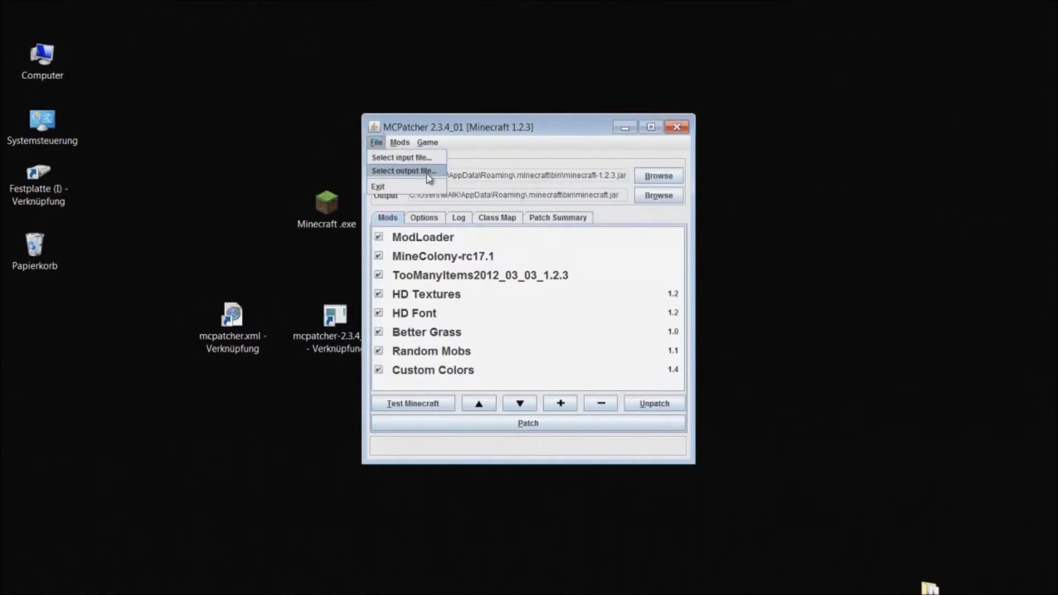
{"action": "left_click", "coordinate": [465, 168]}
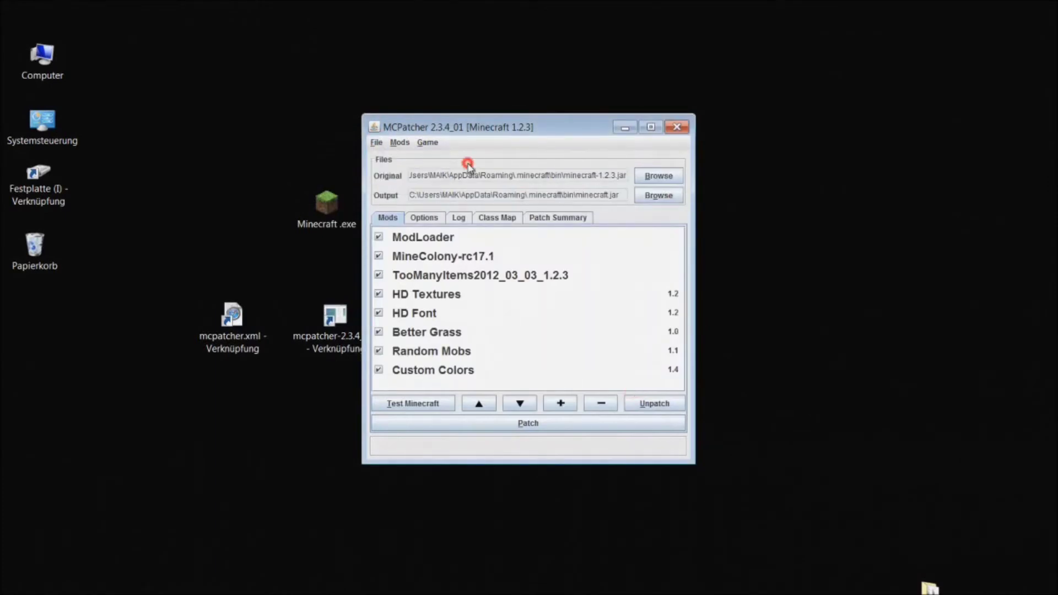
{"action": "left_click", "coordinate": [412, 195]}
Open the zip file selection for adding a mod and create a new folder on the Desktop.
{"action": "left_click", "coordinate": [401, 142]}
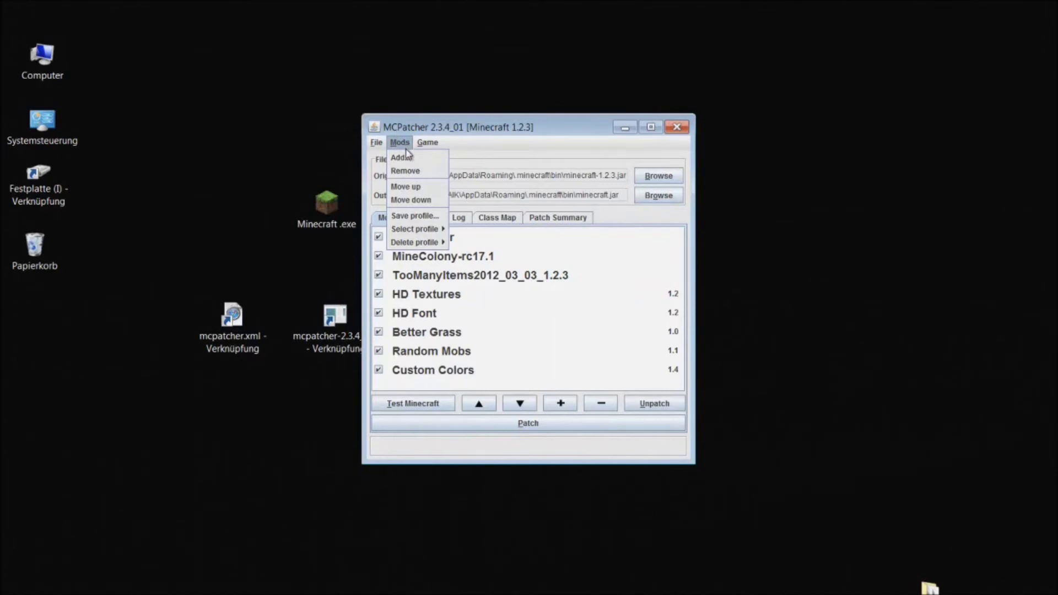
{"action": "left_click", "coordinate": [407, 157]}
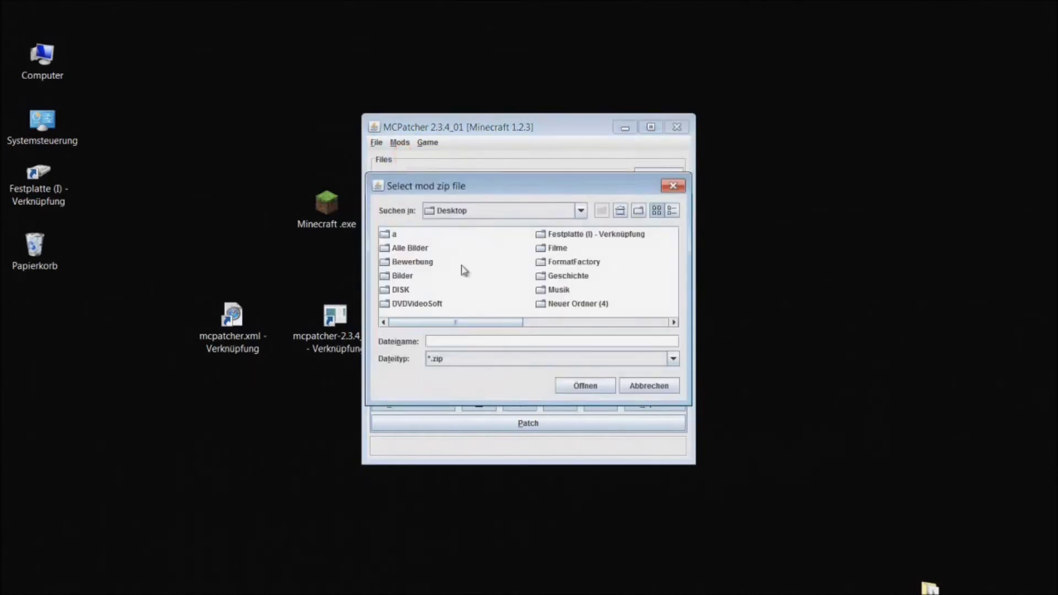
{"action": "mouse_move", "coordinate": [487, 325]}
{"action": "left_mouse_down"}
{"action": "mouse_move", "coordinate": [642, 324]}
{"action": "mouse_move", "coordinate": [468, 324]}
{"action": "left_mouse_up"}
{"action": "left_click_drag", "start_coordinate": [479, 326], "coordinate": [439, 337]}
{"action": "left_click", "coordinate": [637, 211]}
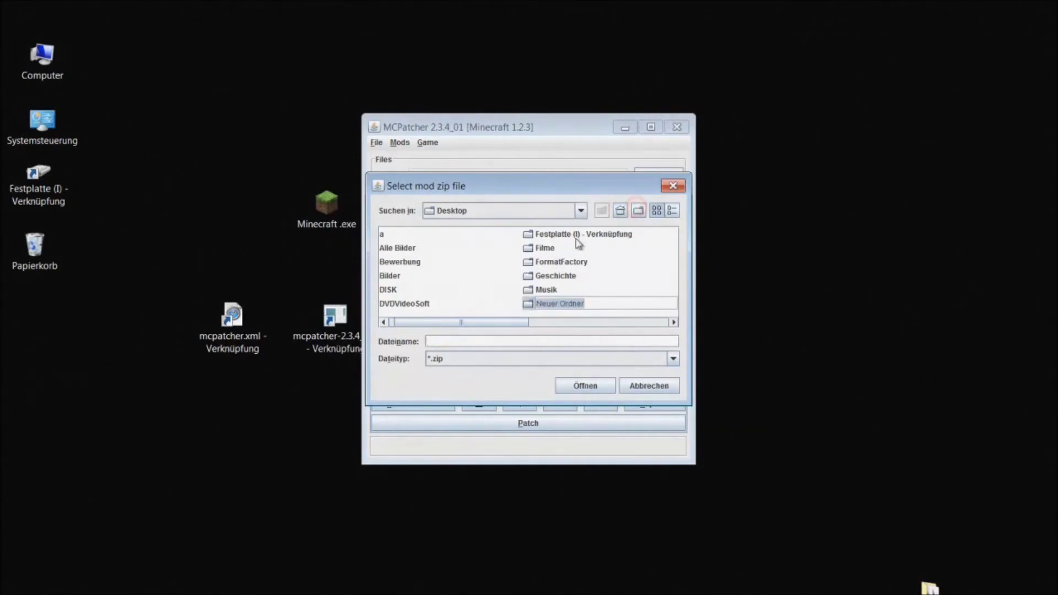
{"action": "left_click_drag", "start_coordinate": [493, 322], "coordinate": [463, 322]}
{"action": "left_click", "coordinate": [620, 209]}
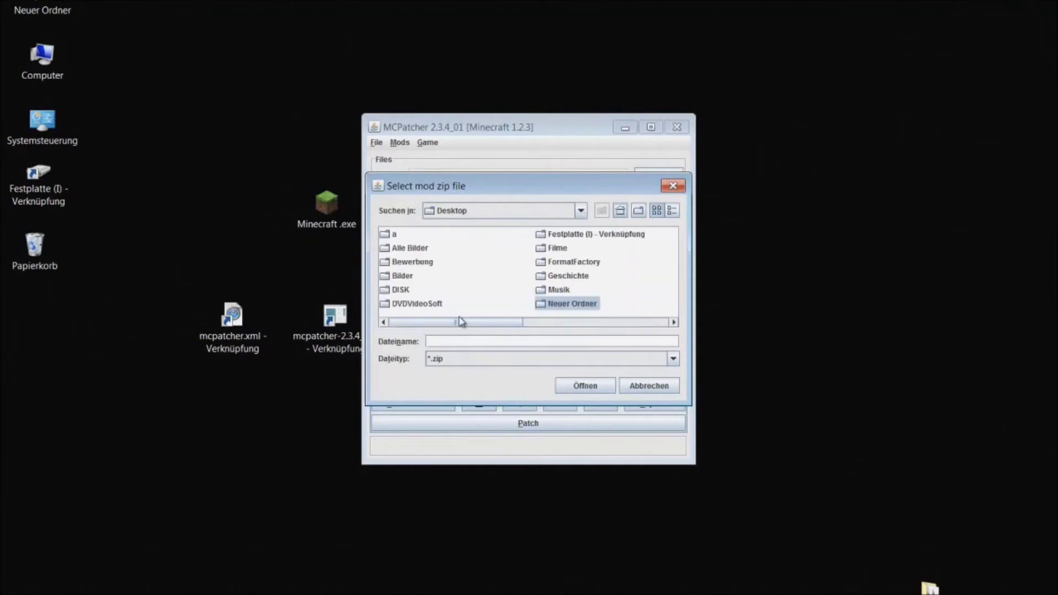
{"action": "double_click", "coordinate": [565, 235]}
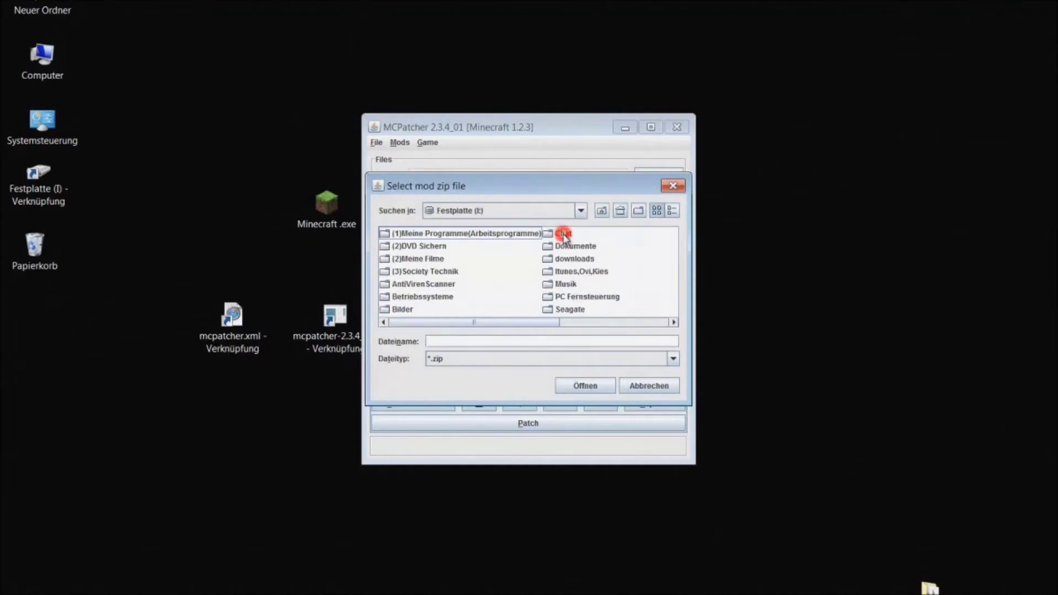
{"action": "left_click_drag", "start_coordinate": [539, 324], "coordinate": [623, 323]}
{"action": "double_click", "coordinate": [583, 246]}
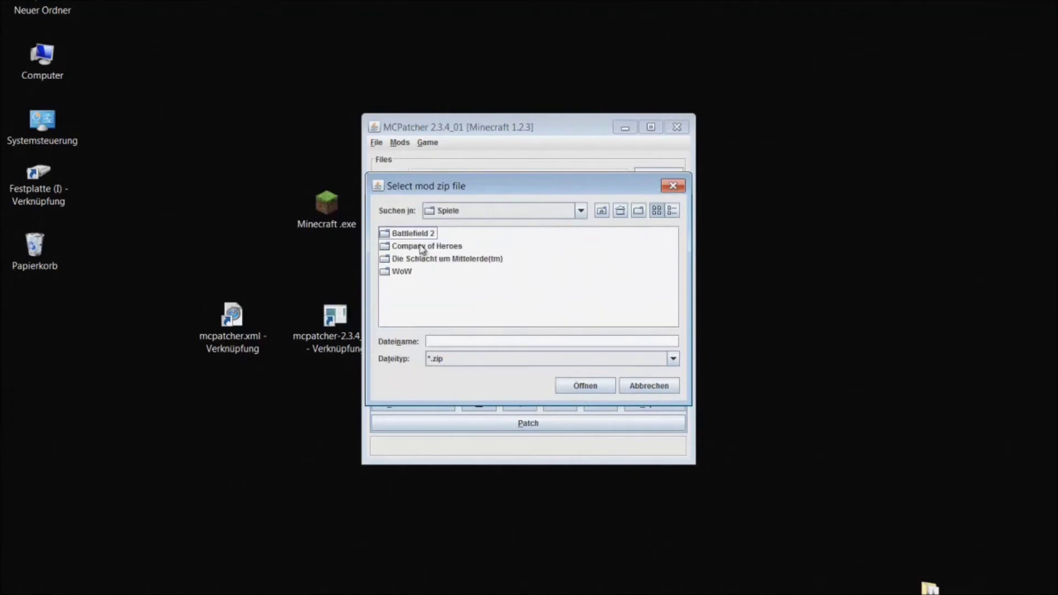
{"action": "left_click", "coordinate": [601, 211]}
{"action": "left_click", "coordinate": [601, 211]}
{"action": "left_click", "coordinate": [602, 211]}
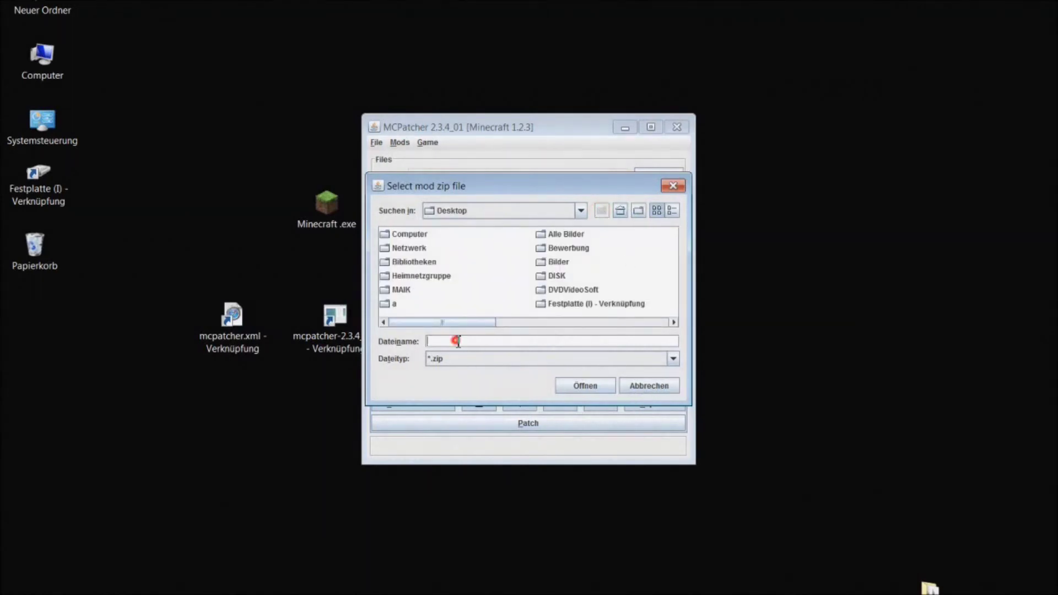
{"action": "left_click", "coordinate": [402, 303]}
{"action": "left_click", "coordinate": [392, 303]}
{"action": "left_click", "coordinate": [657, 390]}
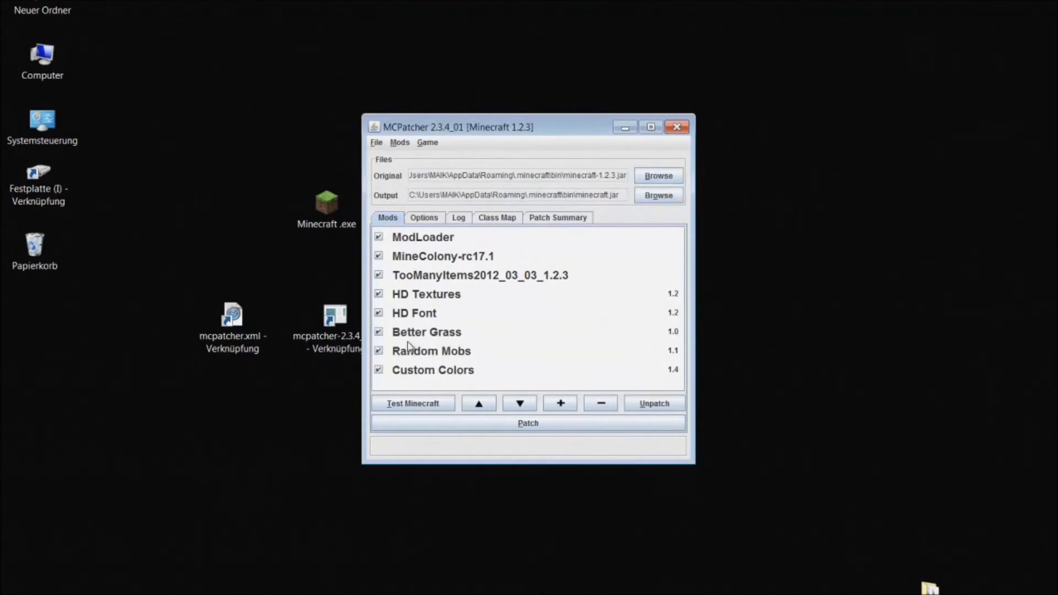
Disable the TooManyItems2012_03_03_1.2.3, MineColony-rc17.1 and ModLoader mods, leaving Better Grass enabled.
{"action": "left_click", "coordinate": [378, 275]}
{"action": "left_click", "coordinate": [378, 256]}
{"action": "left_click", "coordinate": [378, 237]}
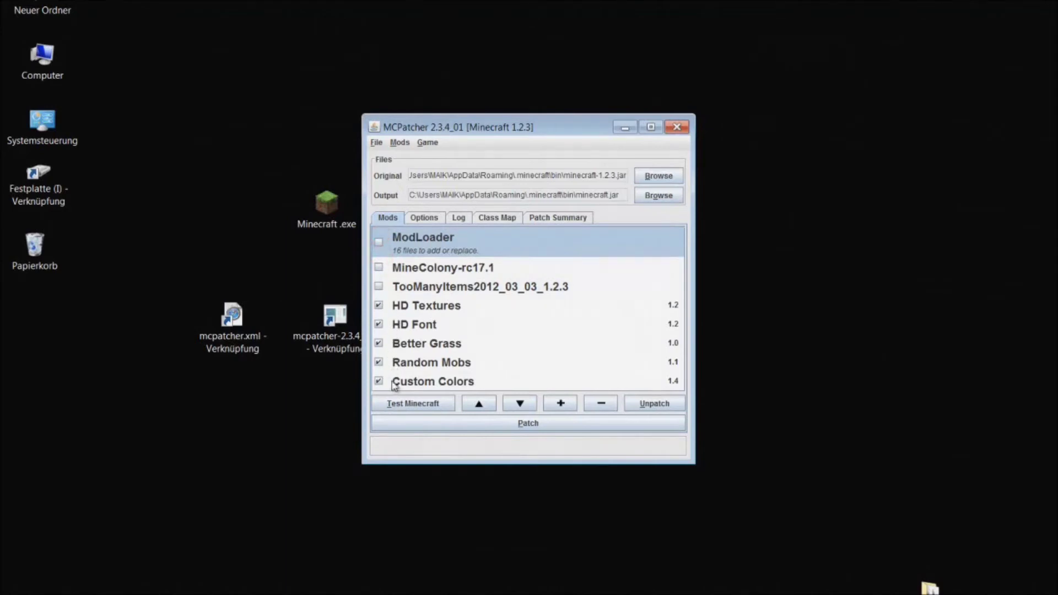
{"action": "left_click", "coordinate": [379, 345]}
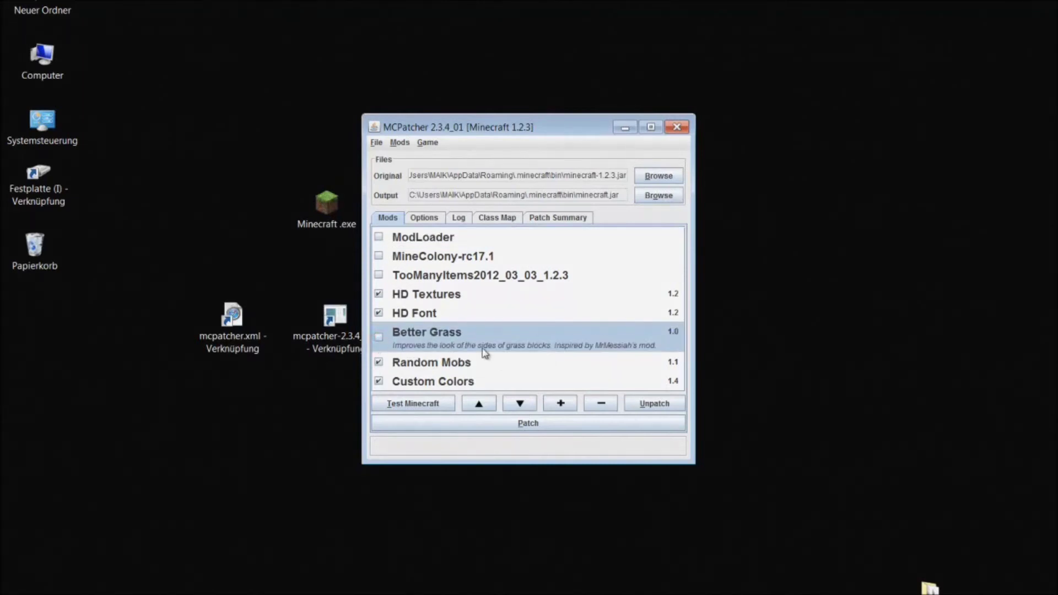
{"action": "left_click", "coordinate": [379, 337]}
{"action": "left_click", "coordinate": [400, 142]}
{"action": "mouse_move", "coordinate": [428, 142]}
{"action": "left_click", "coordinate": [560, 403]}
{"action": "left_click", "coordinate": [629, 384]}
Remove ModLoader from the mod list.
{"action": "left_click", "coordinate": [417, 240]}
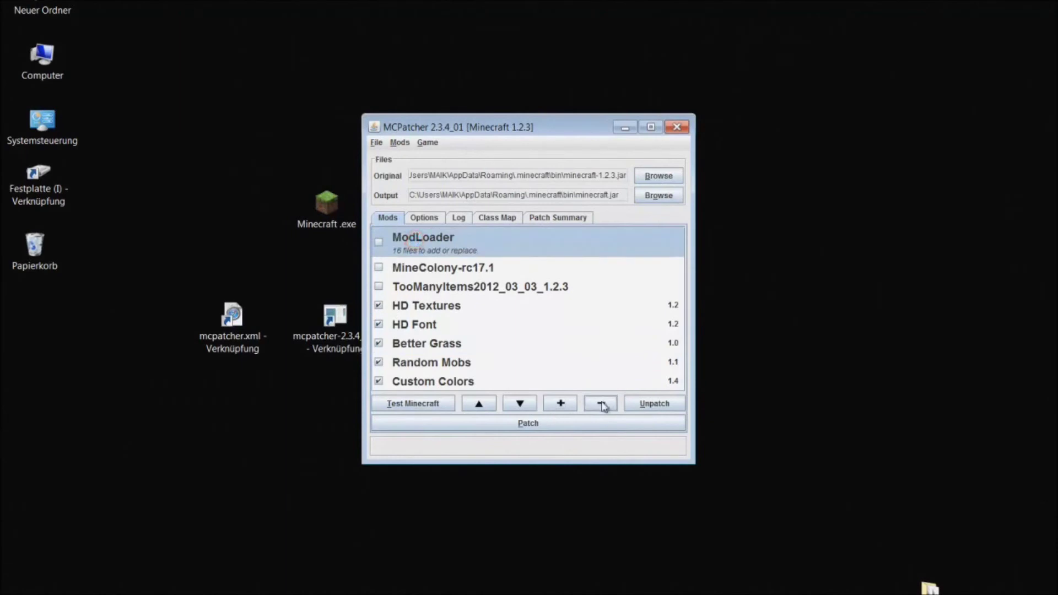
{"action": "left_click", "coordinate": [380, 242]}
{"action": "left_click", "coordinate": [601, 405]}
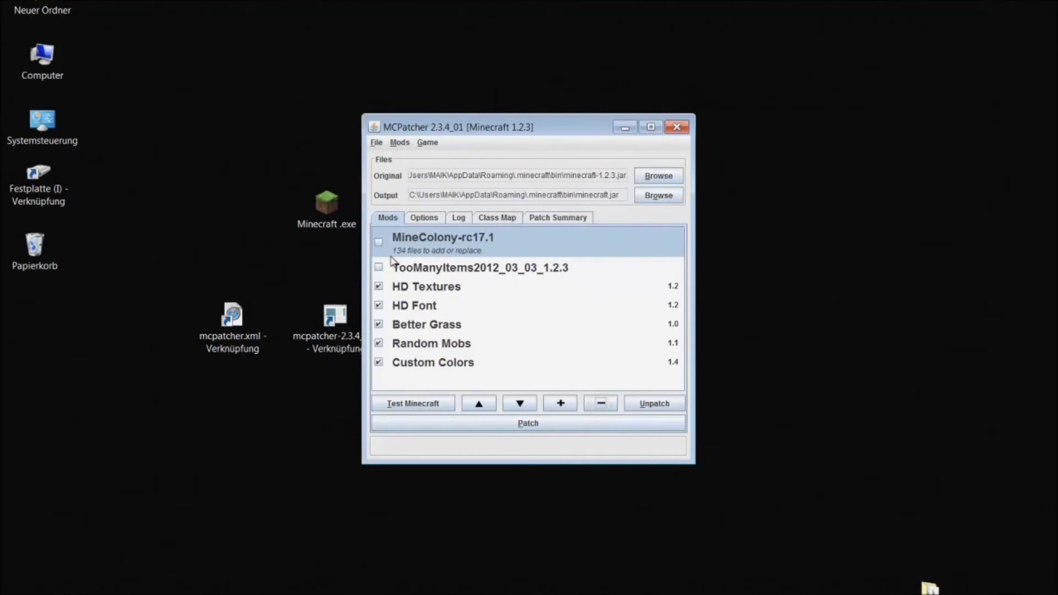
{"action": "left_click", "coordinate": [565, 404]}
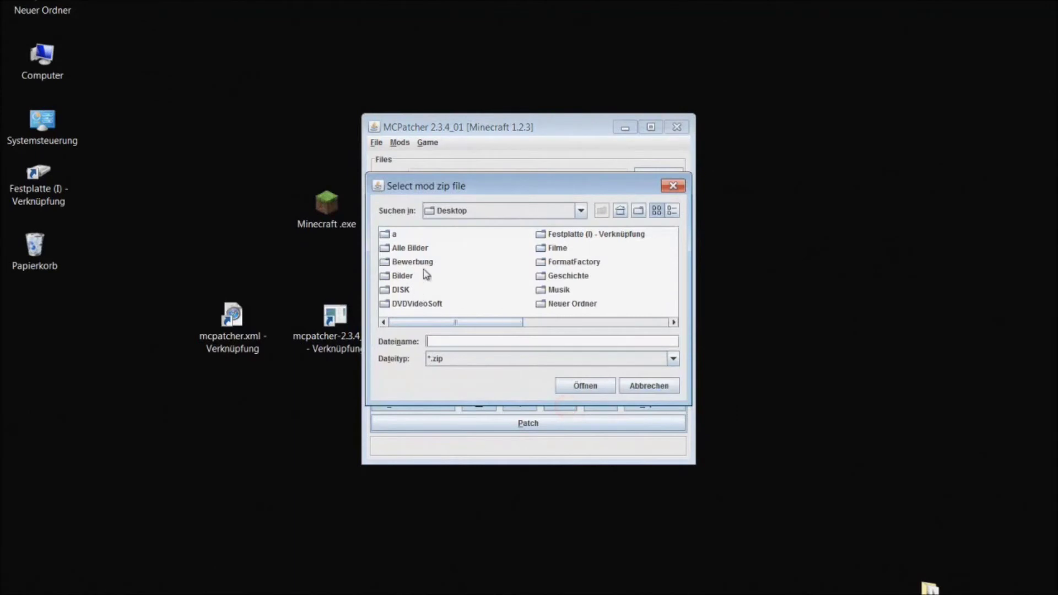
{"action": "left_click_drag", "start_coordinate": [455, 324], "coordinate": [584, 324]}
{"action": "left_click", "coordinate": [650, 386]}
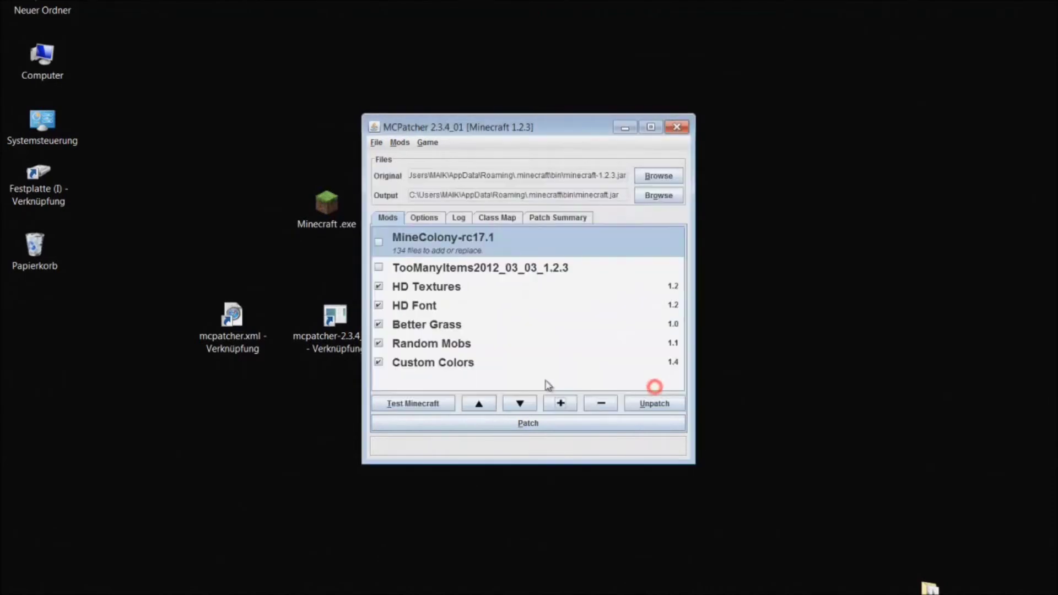
Reorder the mod list so that MineColony-rc17.1 sits directly below HD Textures.
{"action": "left_click", "coordinate": [519, 405]}
{"action": "left_click", "coordinate": [486, 405]}
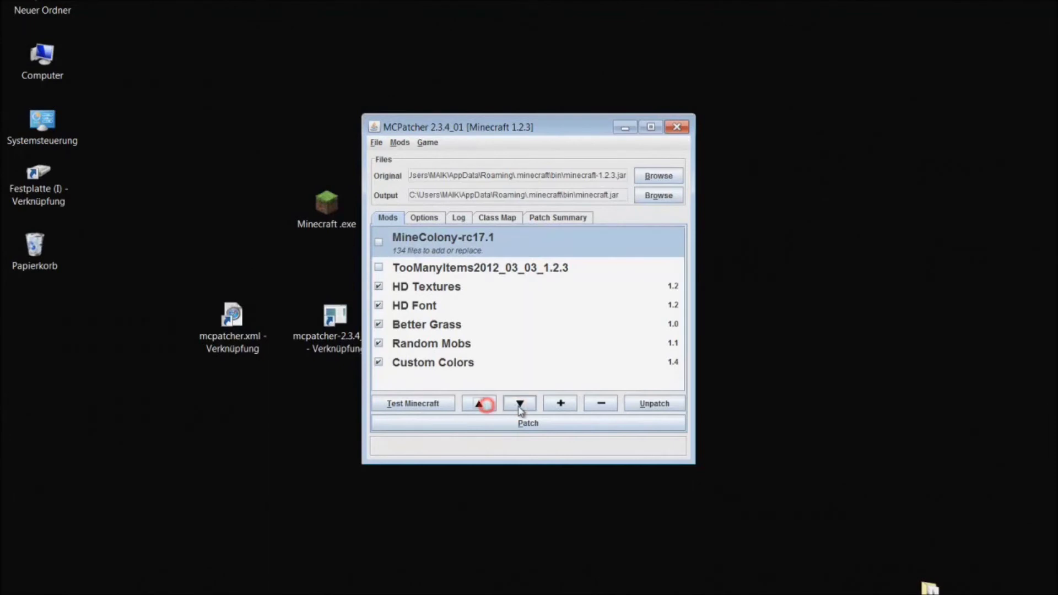
{"action": "left_click", "coordinate": [520, 405]}
{"action": "left_click", "coordinate": [519, 405]}
{"action": "left_click", "coordinate": [520, 405]}
{"action": "left_click", "coordinate": [519, 405]}
{"action": "left_click", "coordinate": [519, 405]}
{"action": "left_click", "coordinate": [478, 405]}
{"action": "left_click", "coordinate": [477, 405]}
{"action": "left_click", "coordinate": [478, 405]}
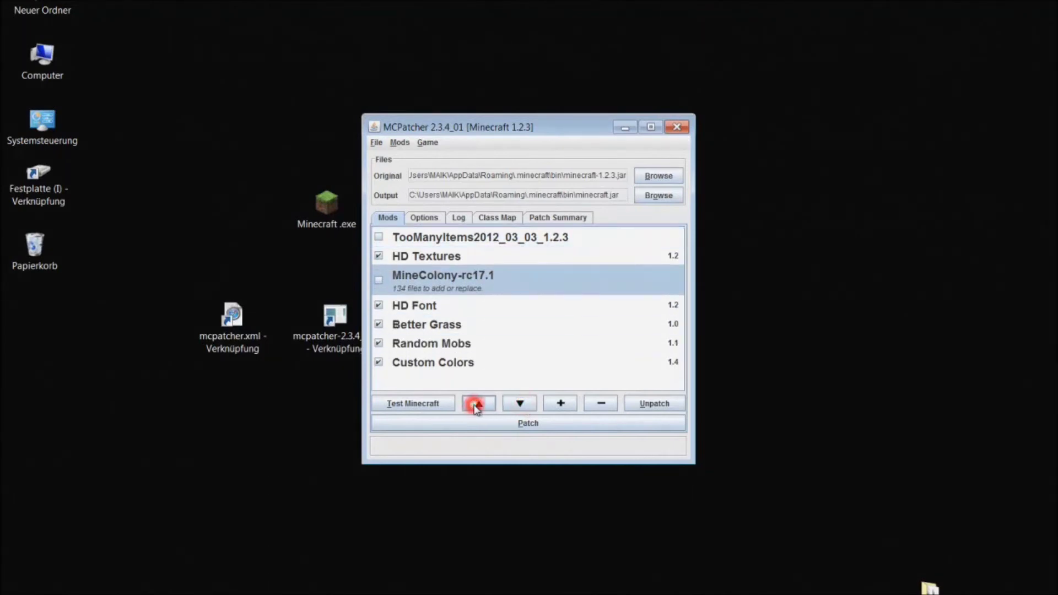
Unpatch Minecraft to restore the original jar, repeat the unpatching once, and select MineColony-rc17.1 in the mod list again.
{"action": "left_click", "coordinate": [639, 405]}
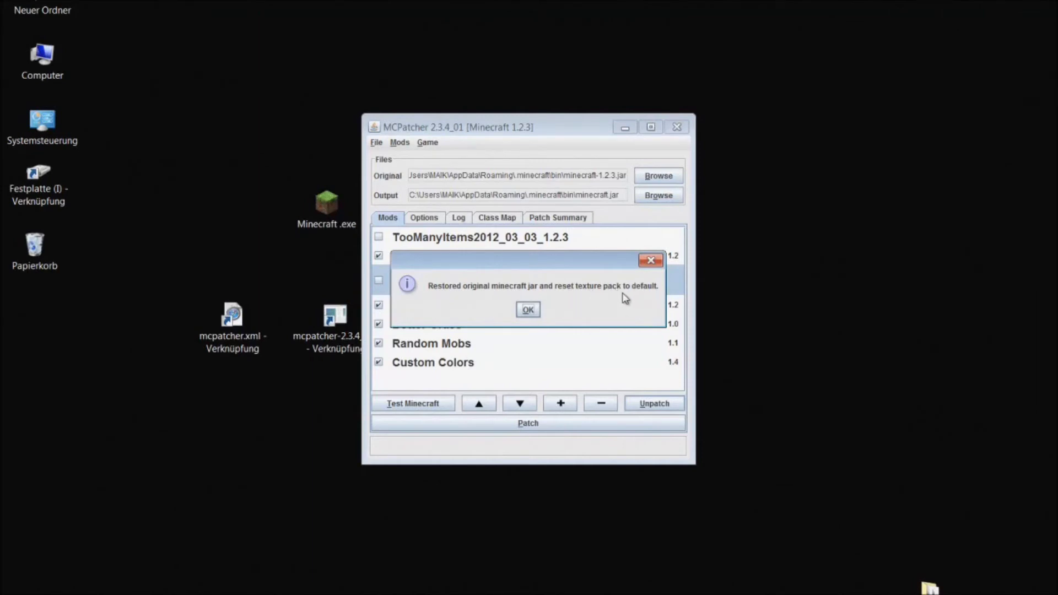
{"action": "left_click", "coordinate": [527, 311]}
{"action": "left_click", "coordinate": [406, 305]}
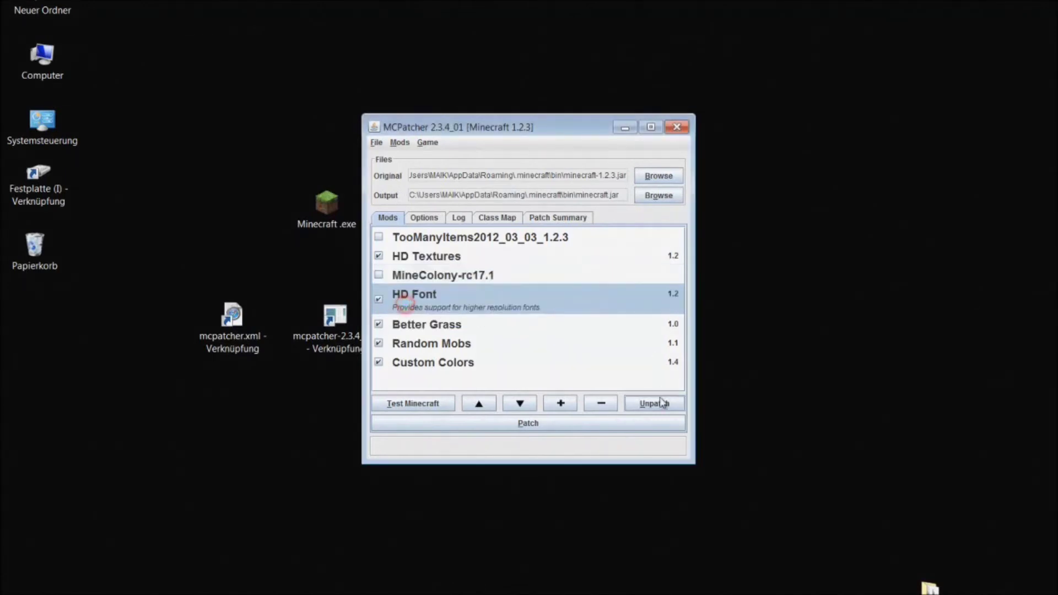
{"action": "left_click", "coordinate": [662, 402]}
{"action": "left_click", "coordinate": [528, 309]}
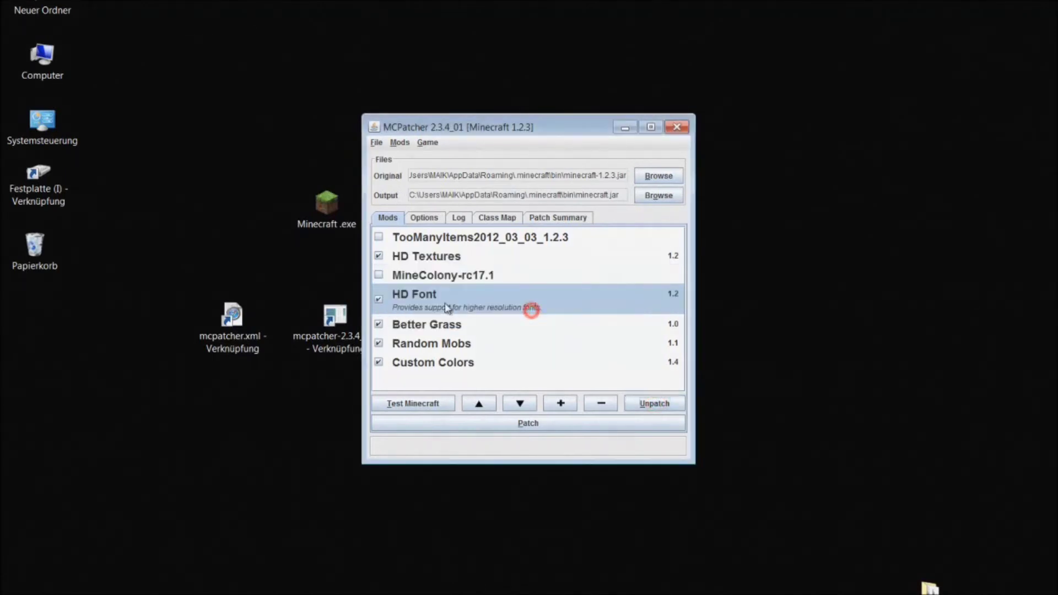
{"action": "left_click", "coordinate": [426, 278]}
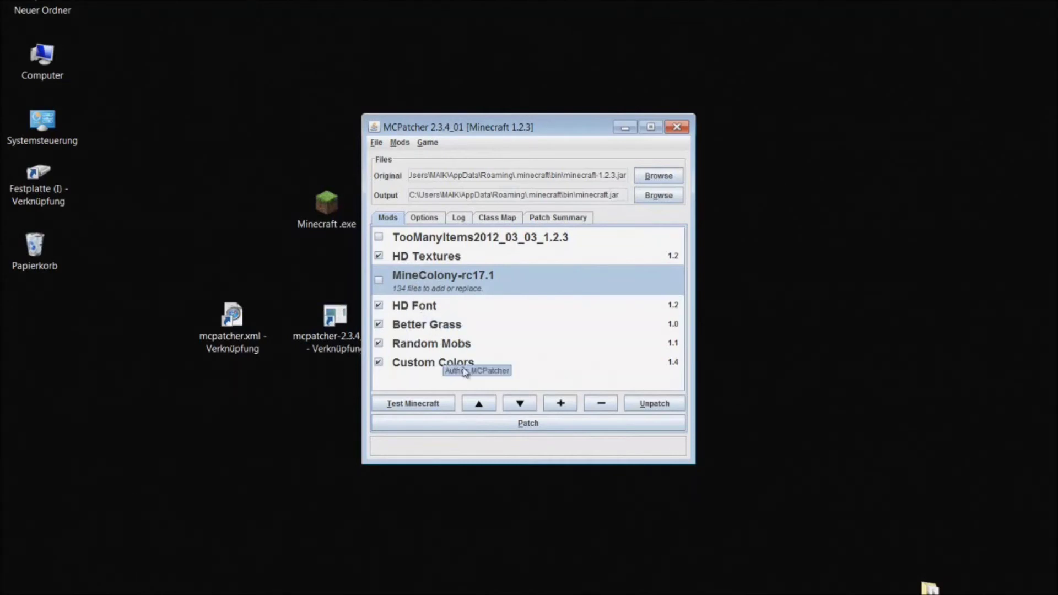
Examine the patcher's options, including the Java heap size, the HD Textures animation choices for water, and the Custom Colors section.
{"action": "left_click", "coordinate": [424, 219]}
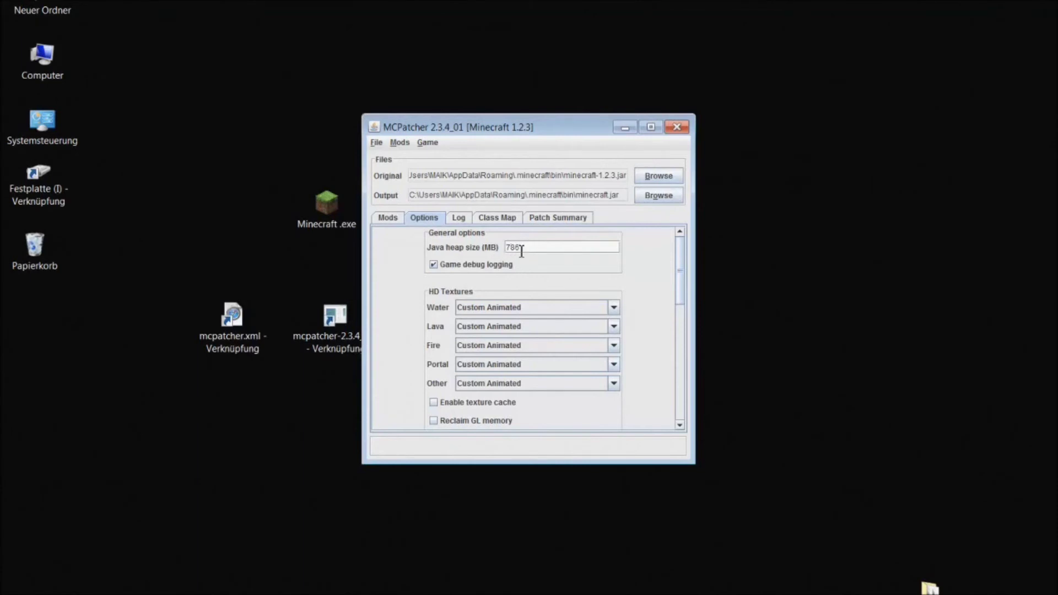
{"action": "left_click_drag", "start_coordinate": [521, 247], "coordinate": [504, 249]}
{"action": "left_click", "coordinate": [532, 248]}
{"action": "left_click", "coordinate": [390, 218]}
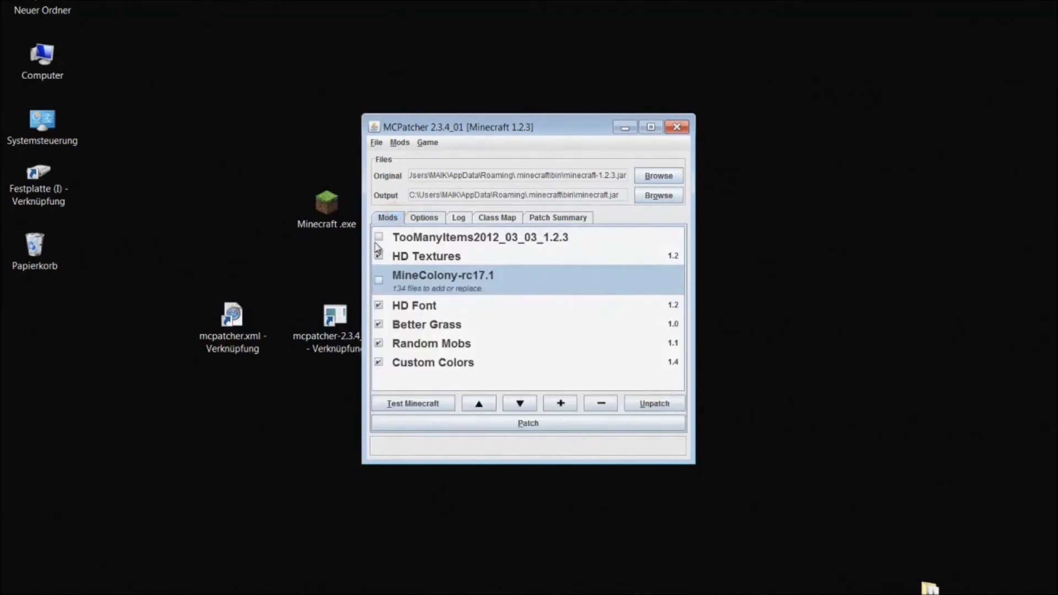
{"action": "left_click", "coordinate": [423, 218]}
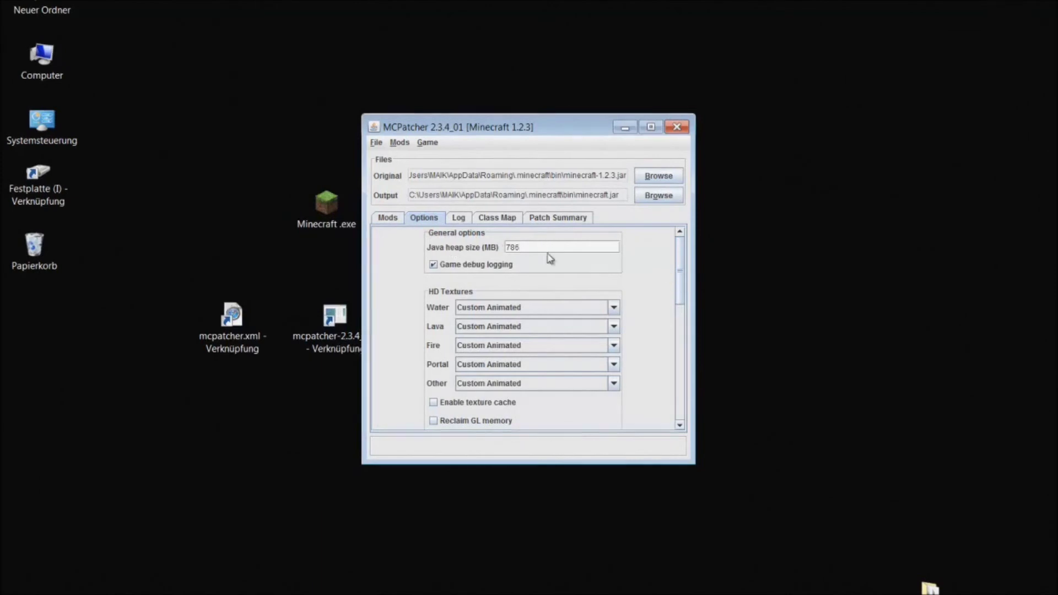
{"action": "left_click_drag", "start_coordinate": [690, 284], "coordinate": [690, 300]}
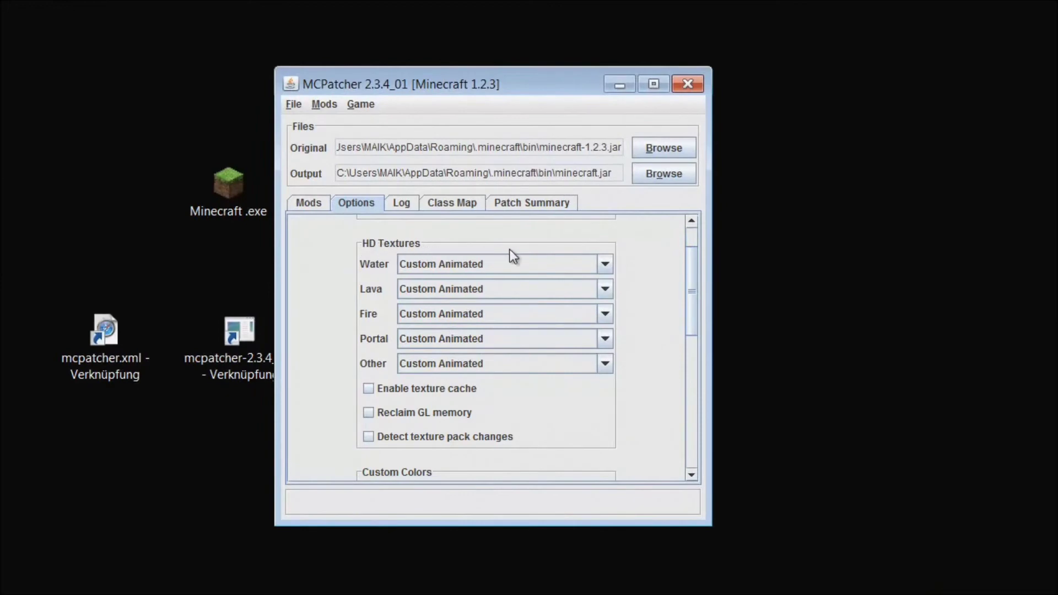
{"action": "left_click", "coordinate": [606, 269]}
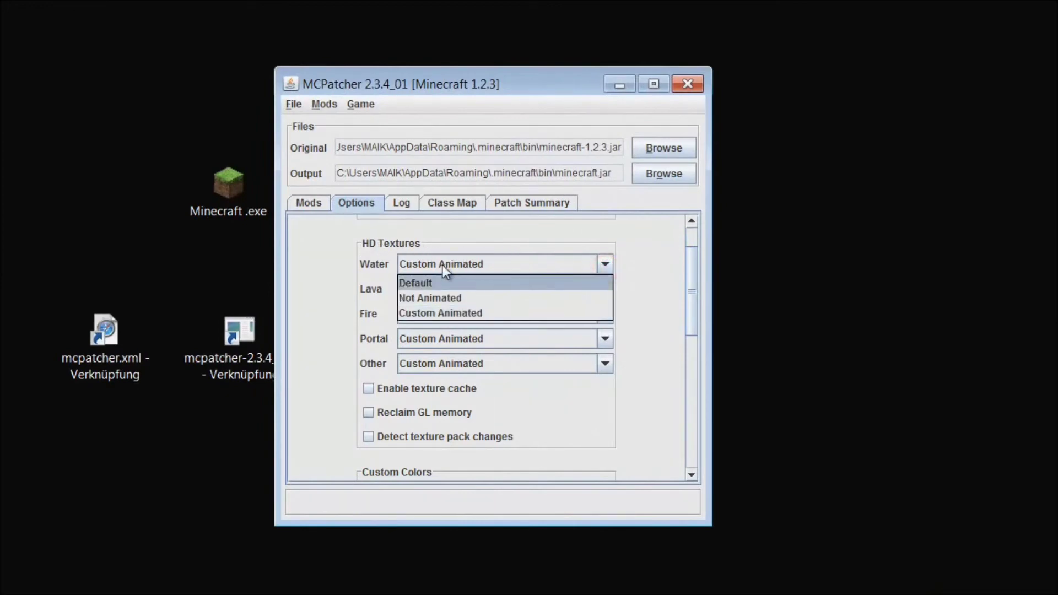
{"action": "left_click", "coordinate": [485, 235]}
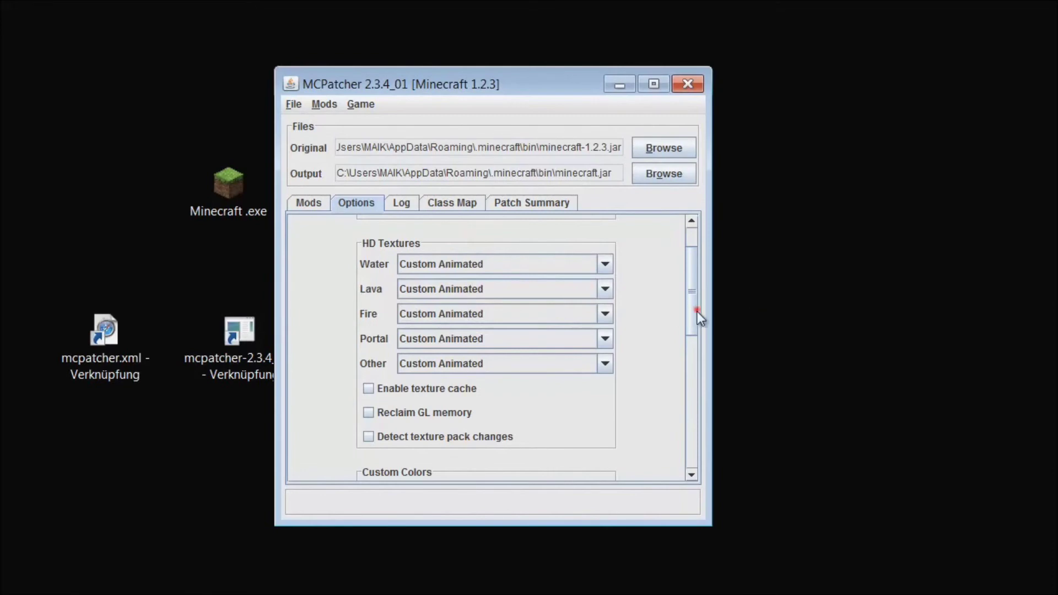
{"action": "left_click_drag", "start_coordinate": [696, 309], "coordinate": [697, 325]}
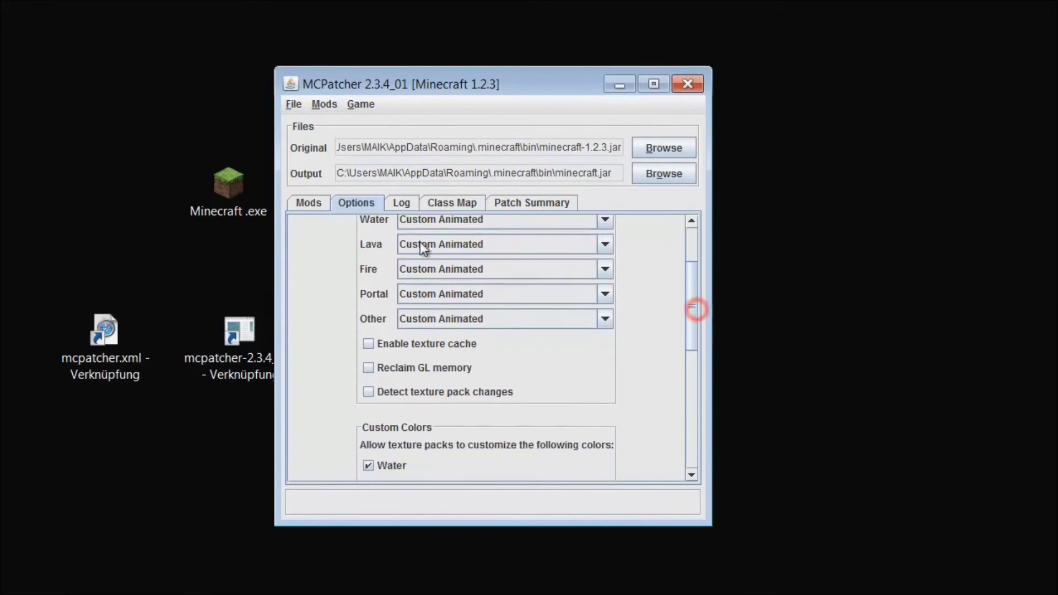
{"action": "left_click", "coordinate": [309, 203]}
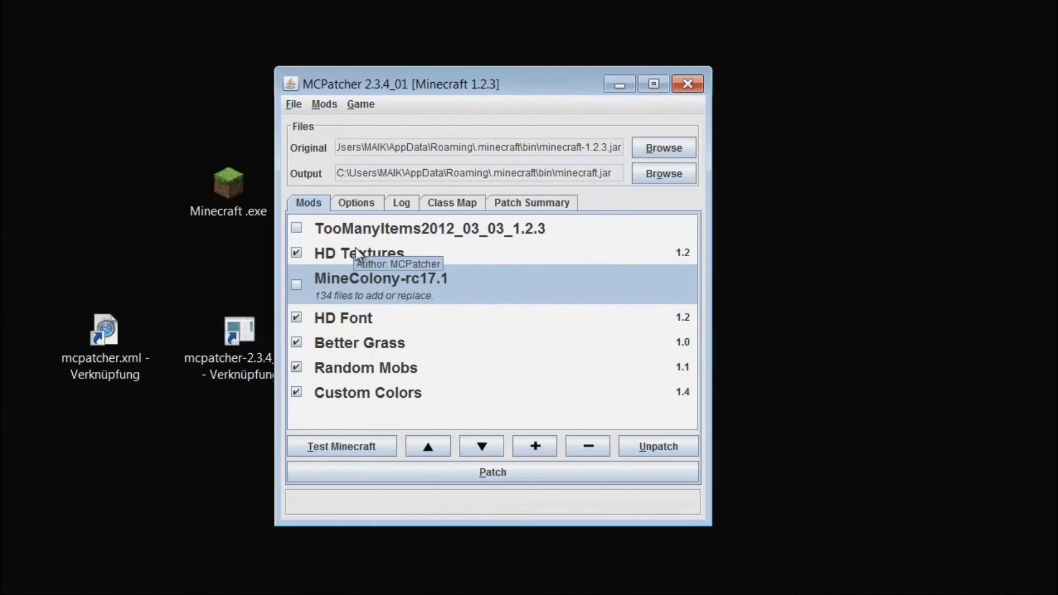
{"action": "left_click", "coordinate": [352, 203]}
{"action": "left_click_drag", "start_coordinate": [692, 326], "coordinate": [683, 215]}
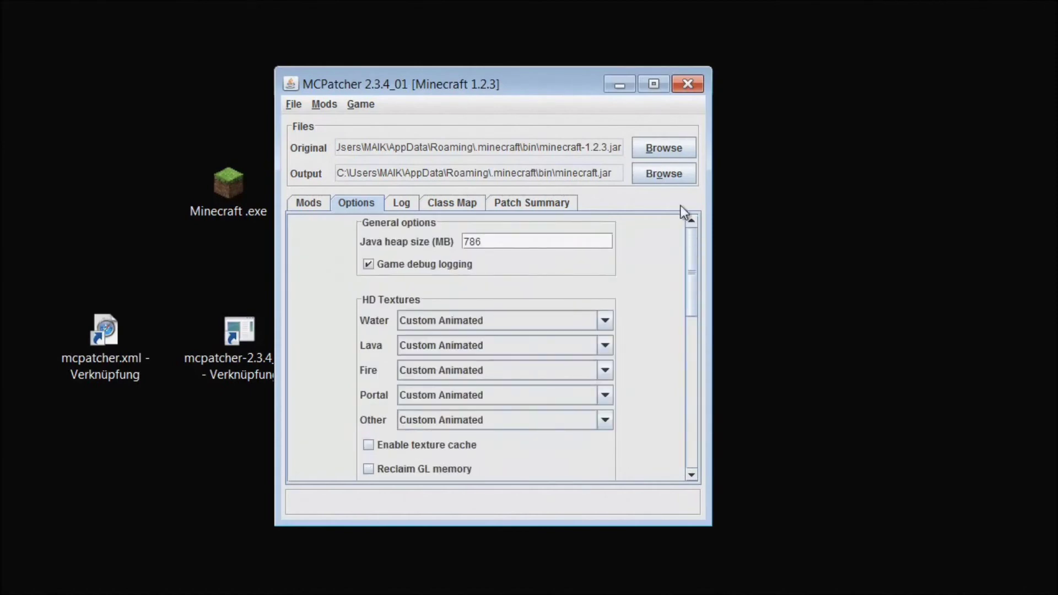
Look through the patcher's log, class map and patch summary, and return to the mod list.
{"action": "left_click", "coordinate": [415, 208]}
{"action": "left_click_drag", "start_coordinate": [692, 438], "coordinate": [684, 227]}
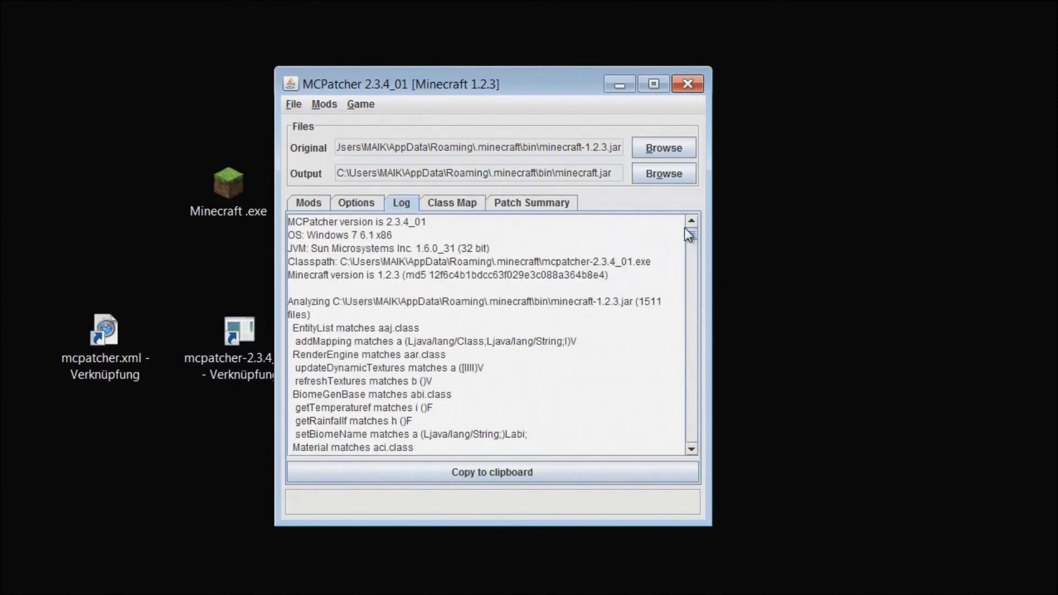
{"action": "left_click_drag", "start_coordinate": [335, 329], "coordinate": [436, 383]}
{"action": "left_click", "coordinate": [483, 403]}
{"action": "left_click_drag", "start_coordinate": [695, 233], "coordinate": [699, 445]}
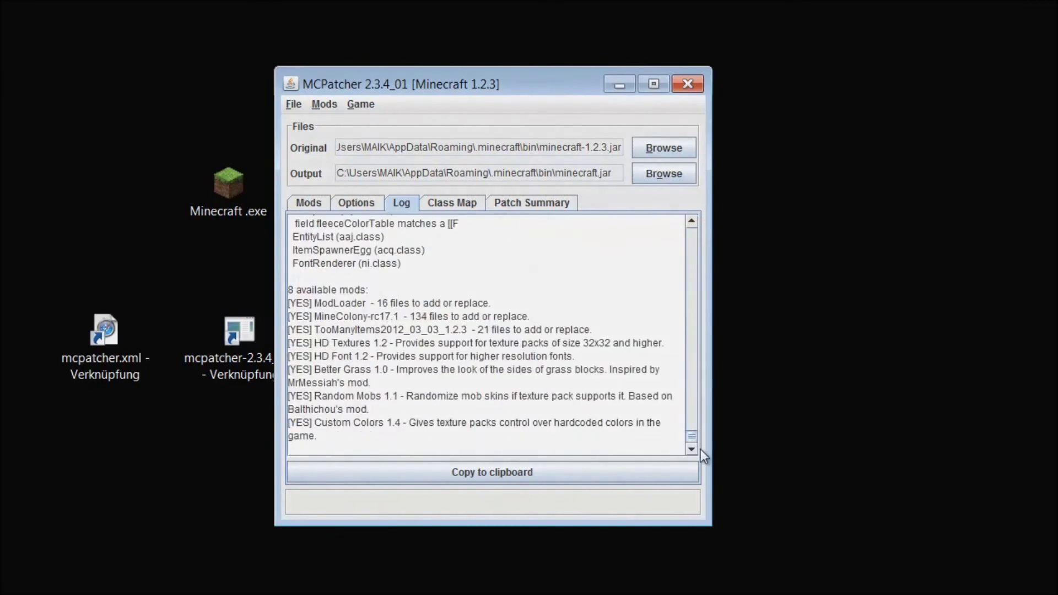
{"action": "left_click", "coordinate": [468, 203]}
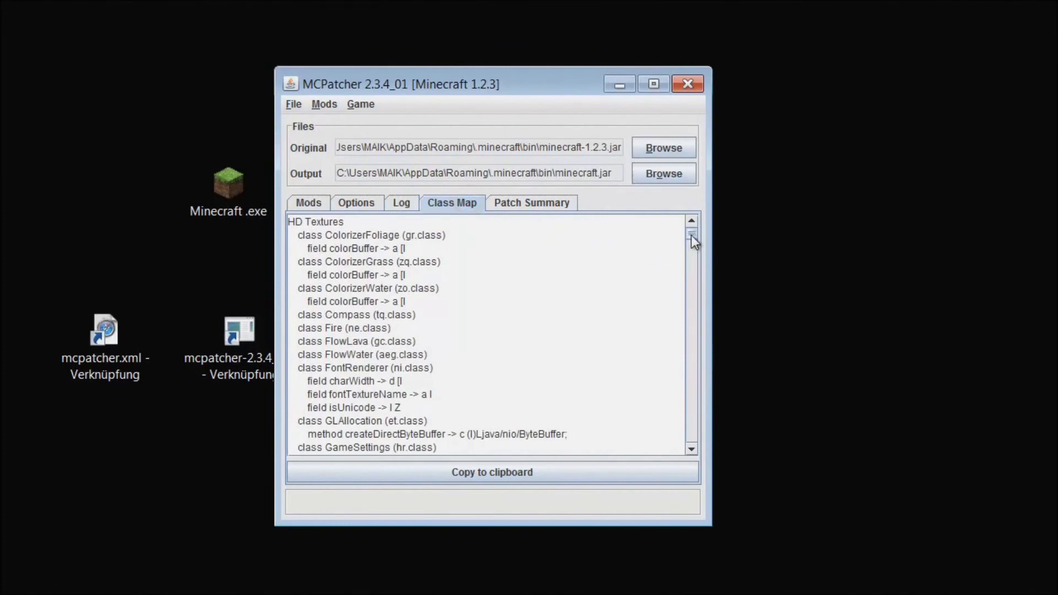
{"action": "left_click_drag", "start_coordinate": [692, 236], "coordinate": [693, 344]}
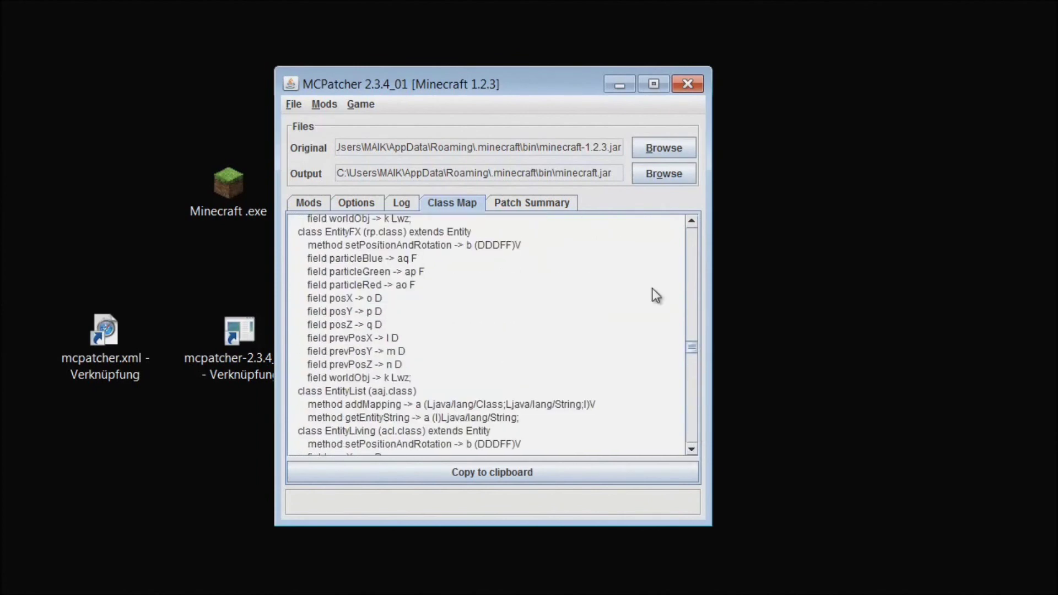
{"action": "left_click", "coordinate": [537, 201]}
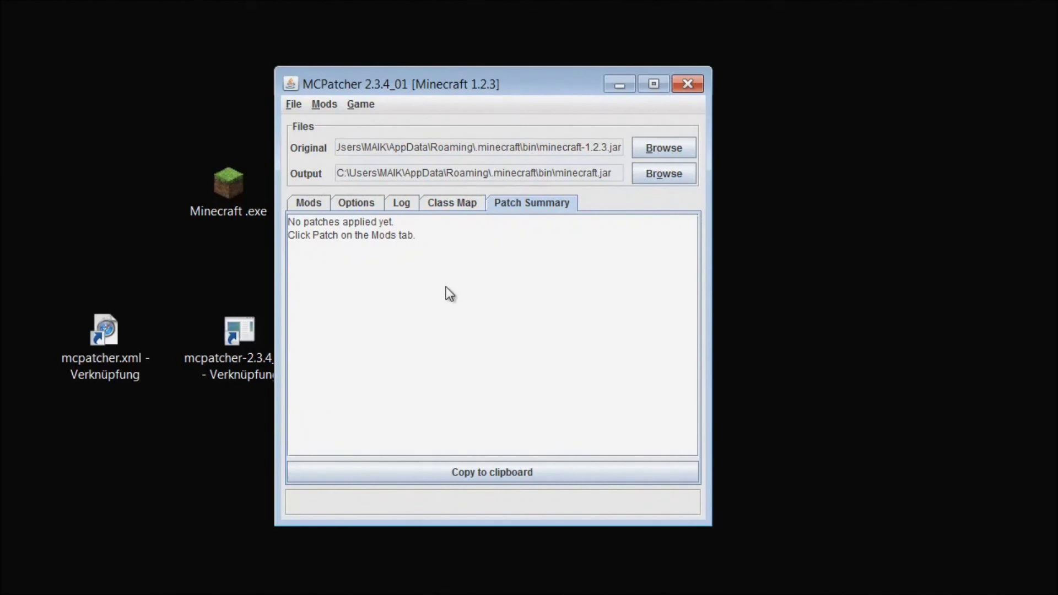
{"action": "left_click", "coordinate": [309, 203]}
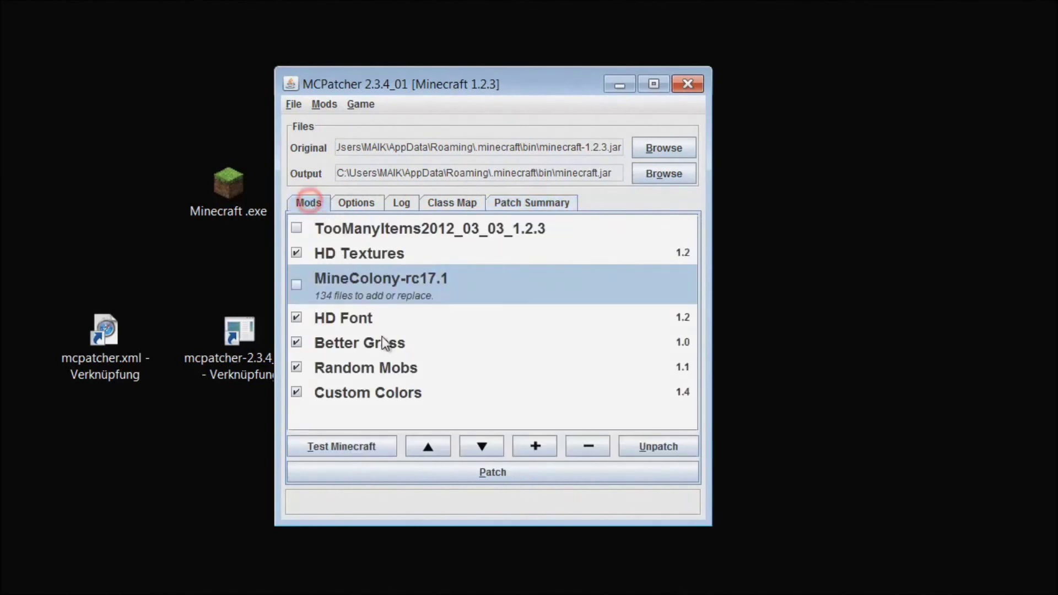
Launch a Minecraft test run from the patcher and view the available texture packs.
{"action": "left_click", "coordinate": [356, 449]}
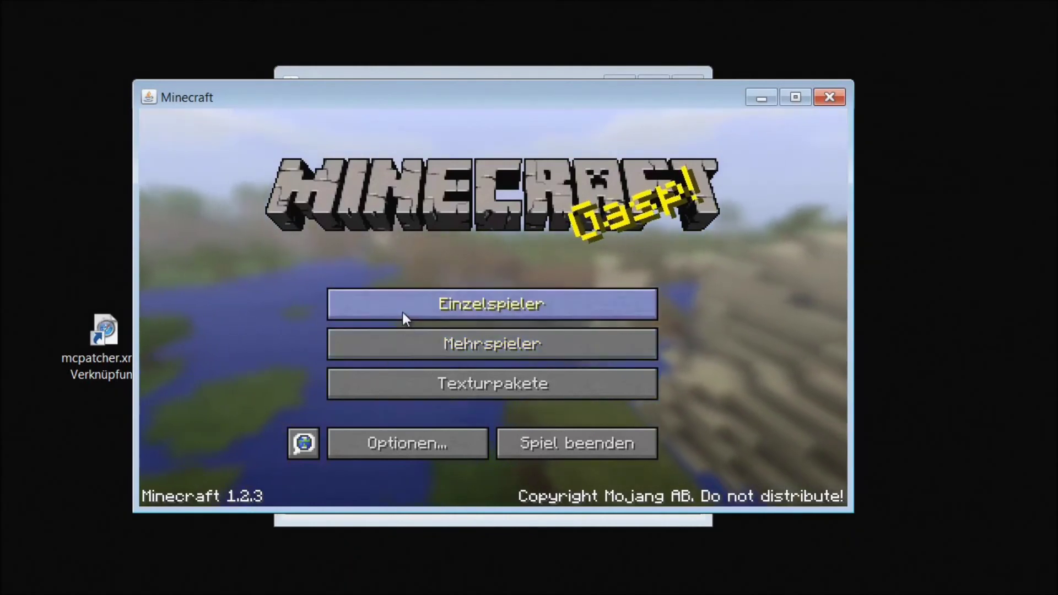
{"action": "left_click", "coordinate": [400, 381]}
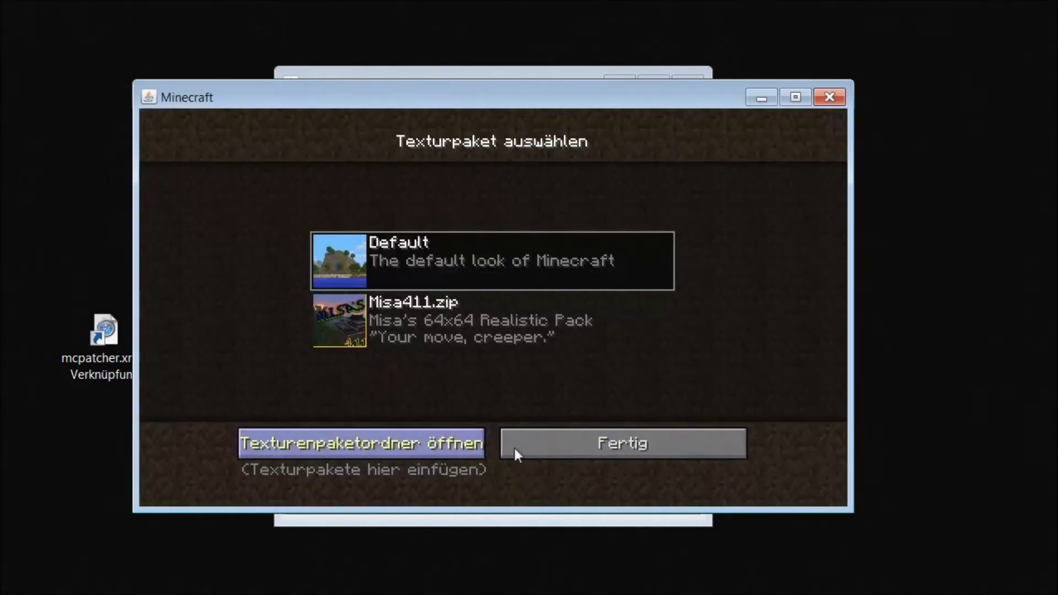
{"action": "left_click", "coordinate": [560, 447]}
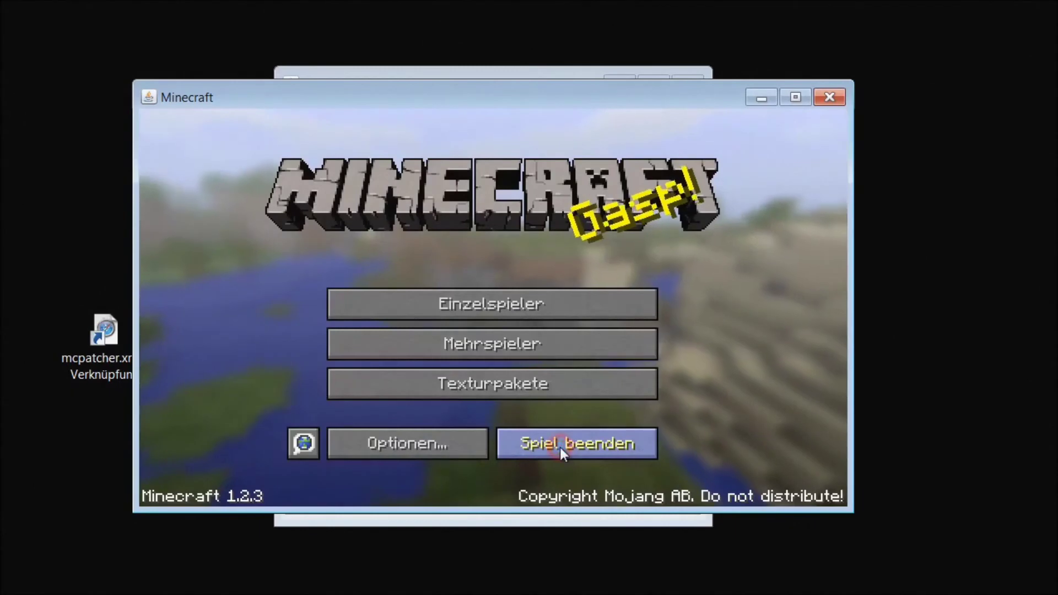
Load the single-player world Mine Colony Society Technik and check the player's inventory.
{"action": "left_click", "coordinate": [462, 305]}
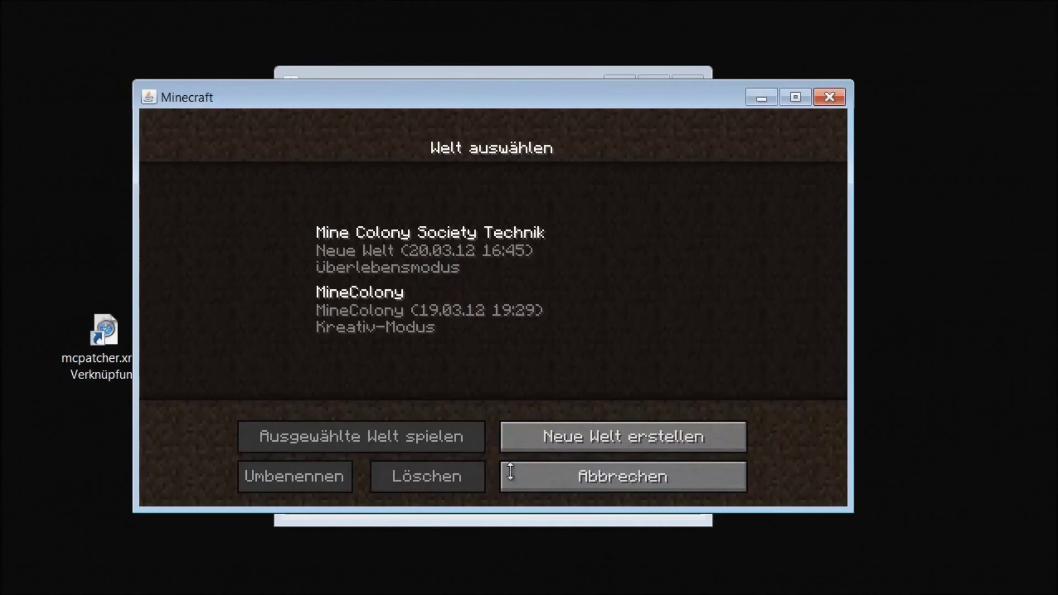
{"action": "left_click", "coordinate": [475, 228]}
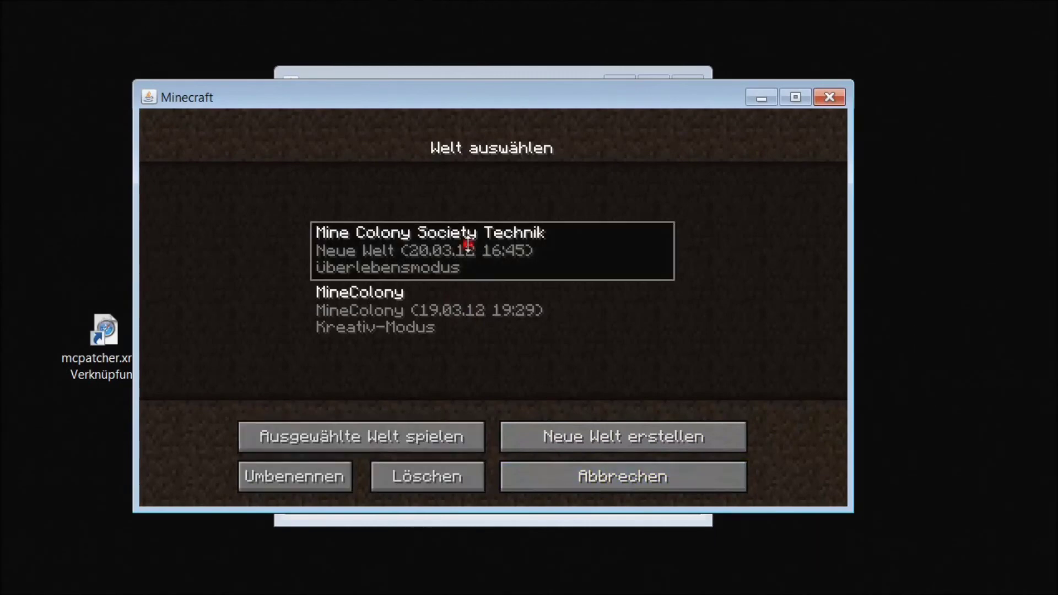
{"action": "left_click", "coordinate": [409, 442]}
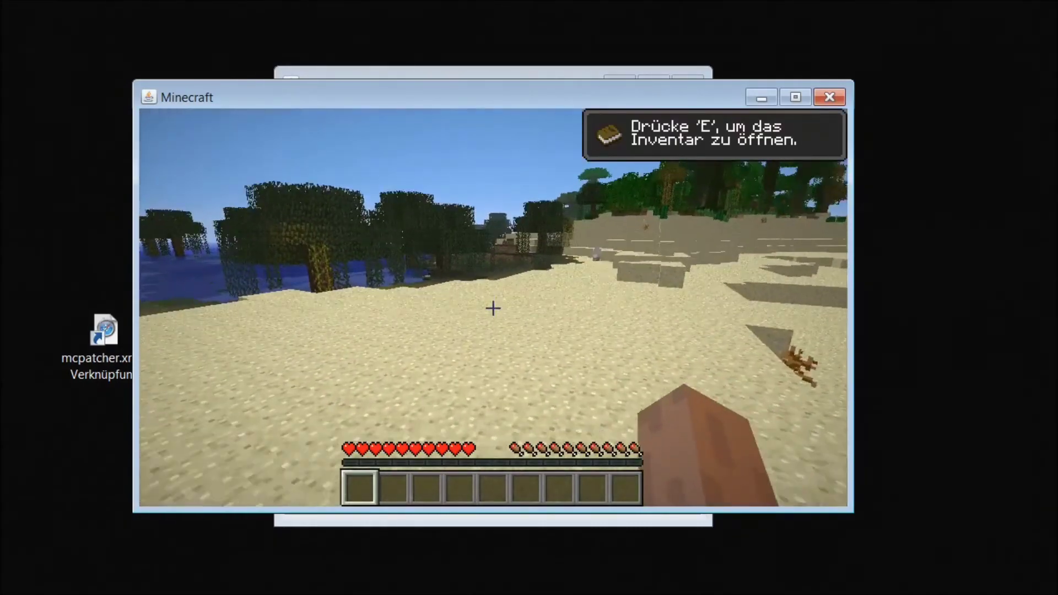
{"action": "key", "text": "e"}
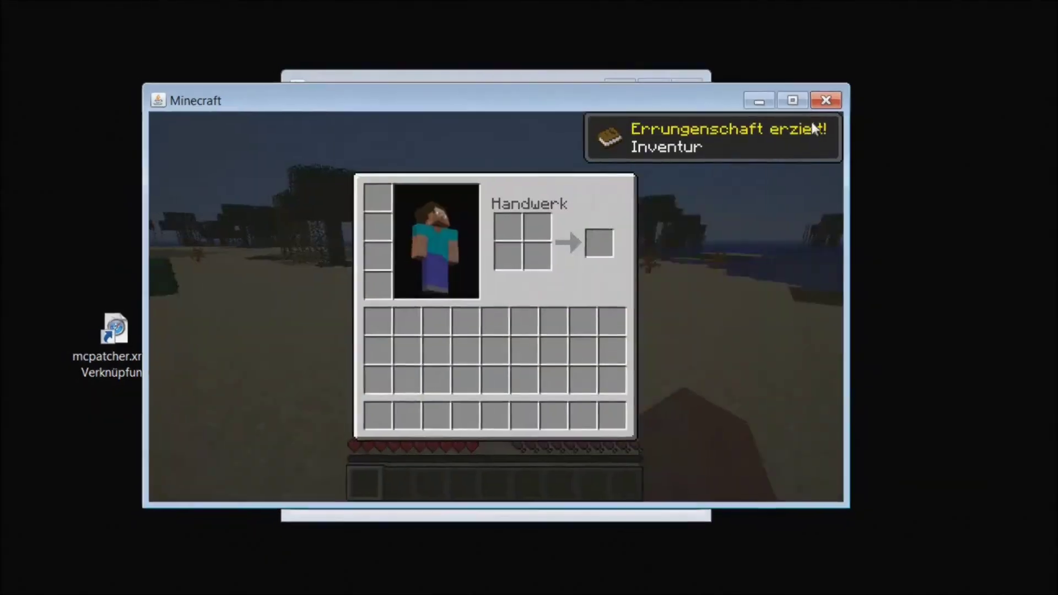
{"action": "key", "text": "e"}
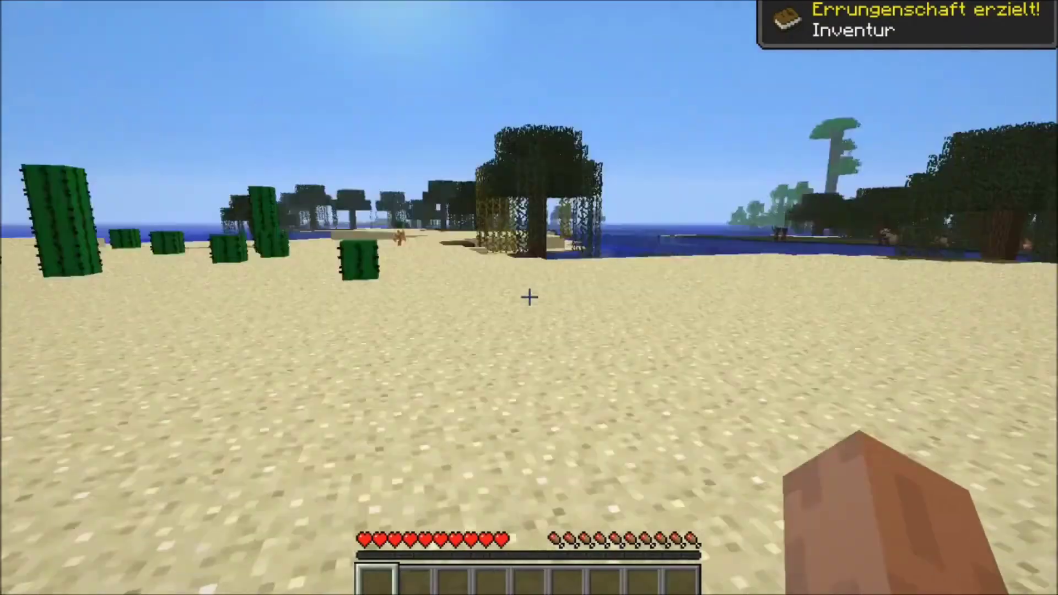
Walk around the desert to examine the game world, and end the test run.
{"action": "key", "text": "w"}
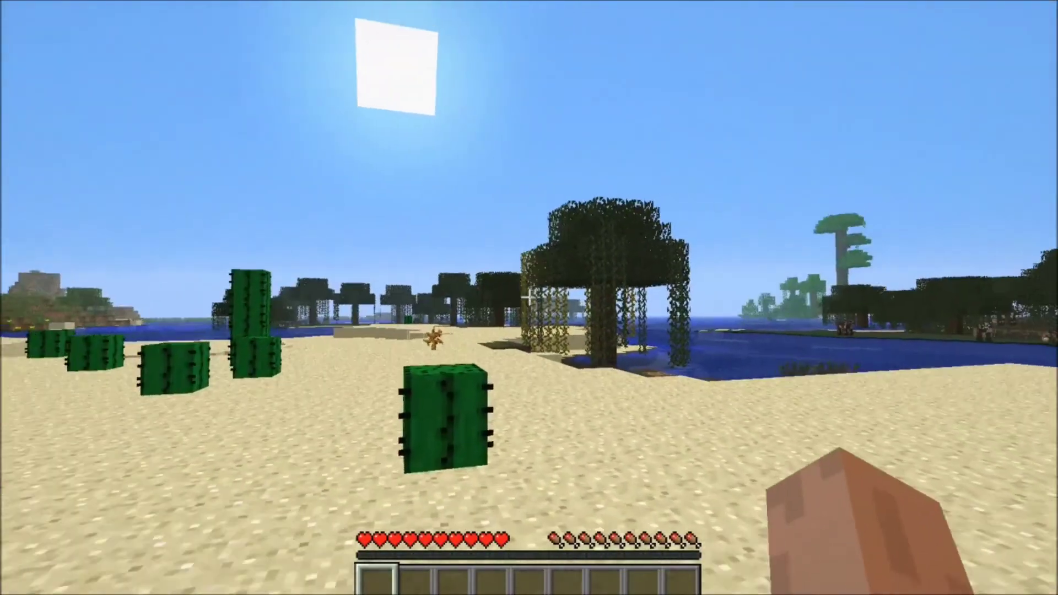
{"action": "key", "text": "w"}
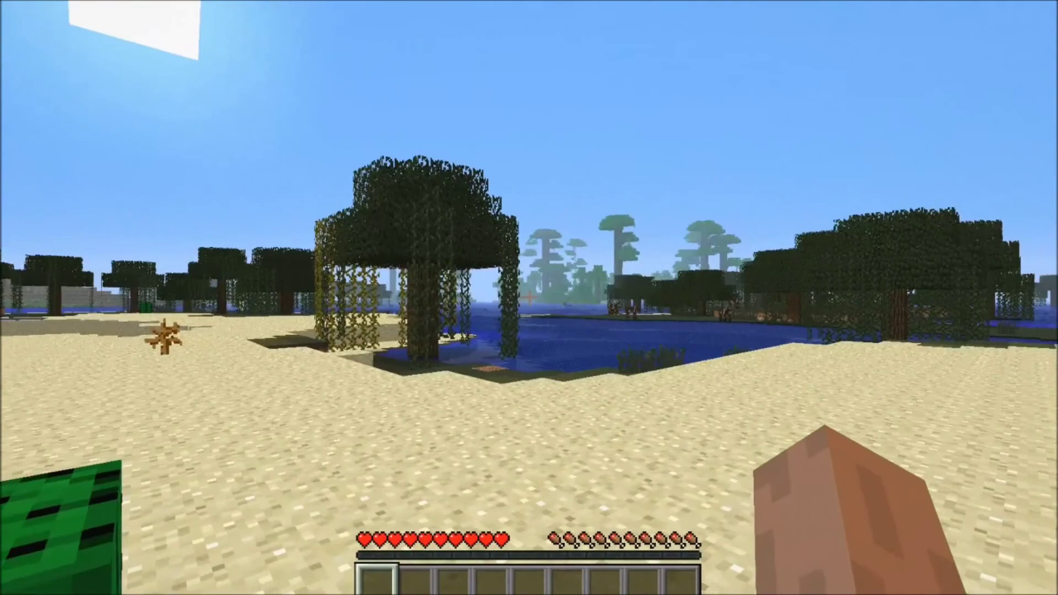
{"action": "key", "text": "w"}
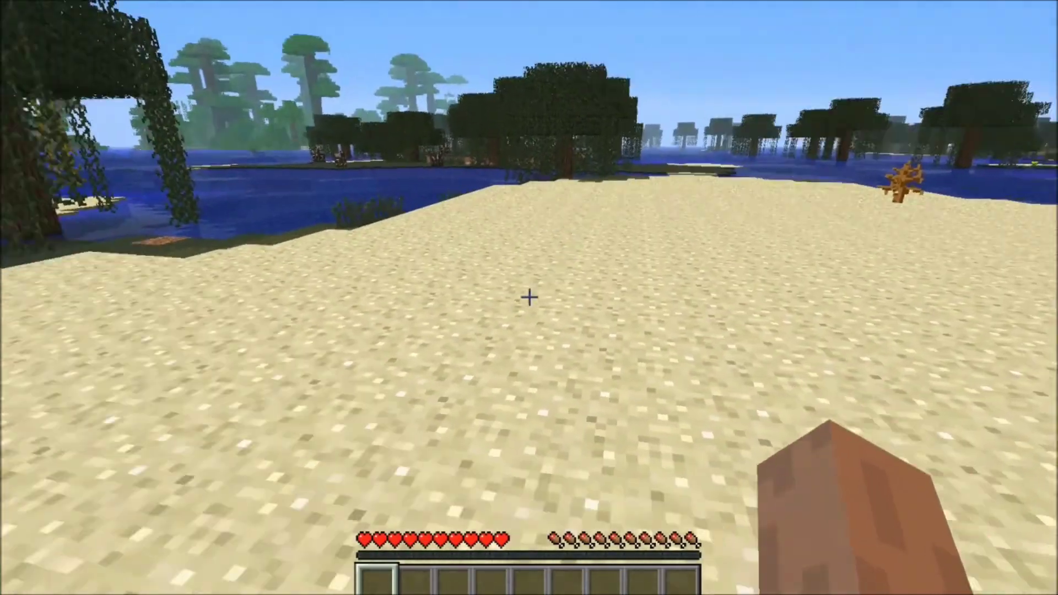
{"action": "key", "text": "w"}
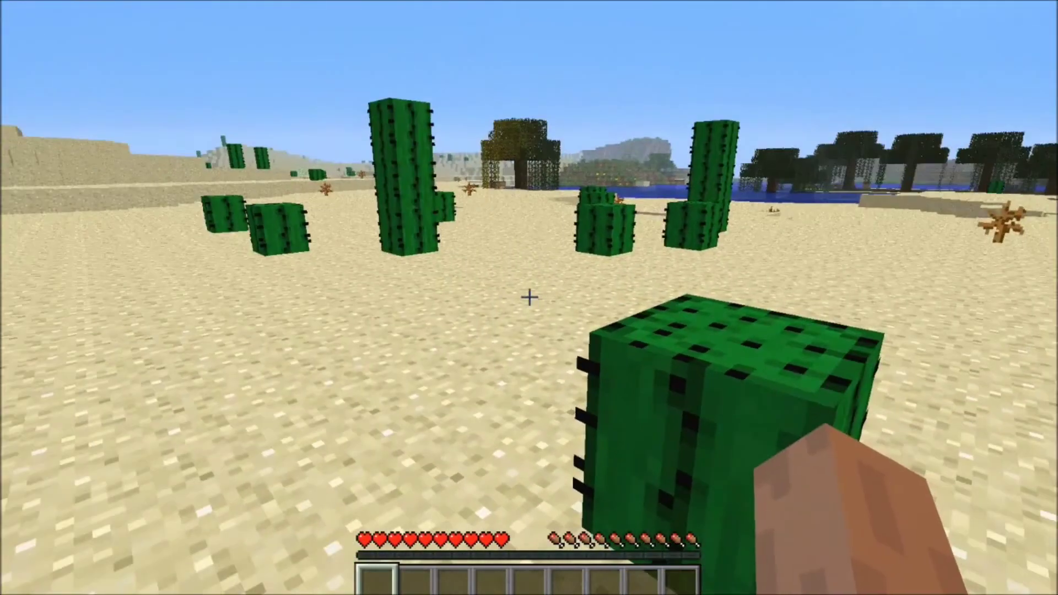
{"action": "key", "text": "w"}
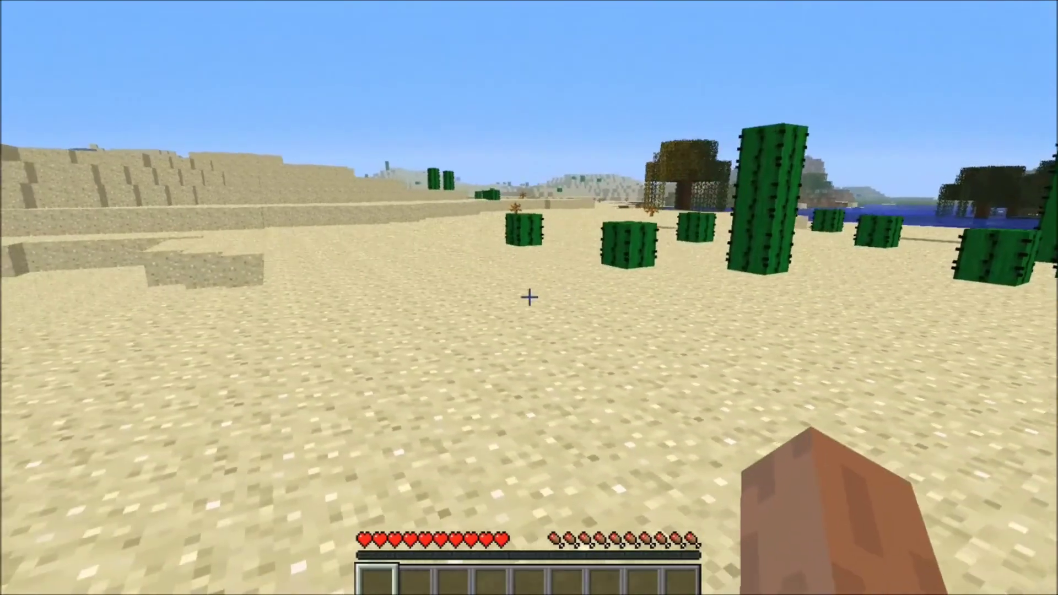
{"action": "key", "text": "e"}
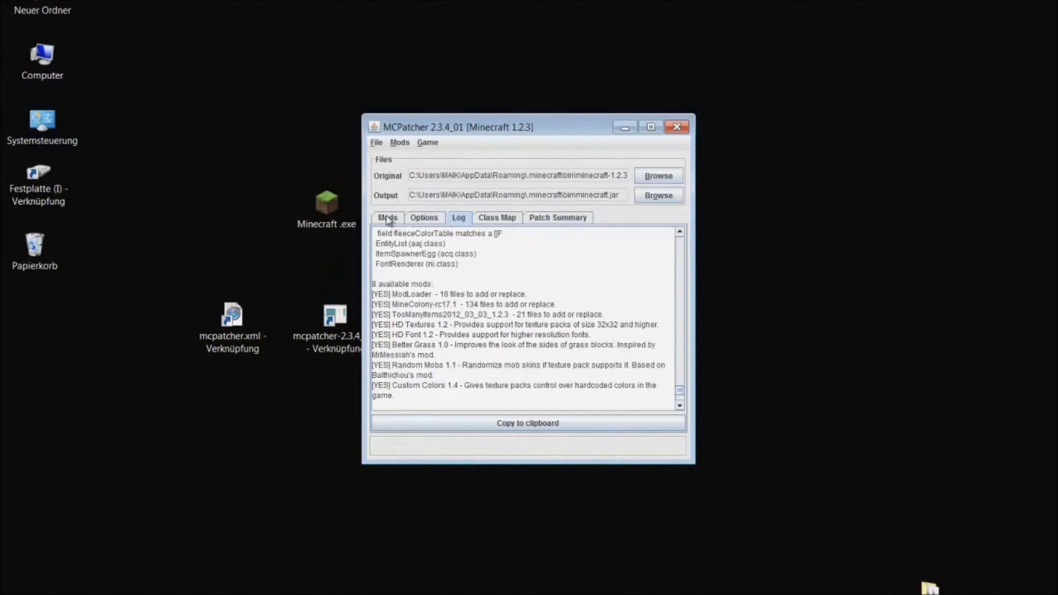
Return to the mod list and move the MCPatcher window aside to uncover the desktop.
{"action": "left_click", "coordinate": [388, 219]}
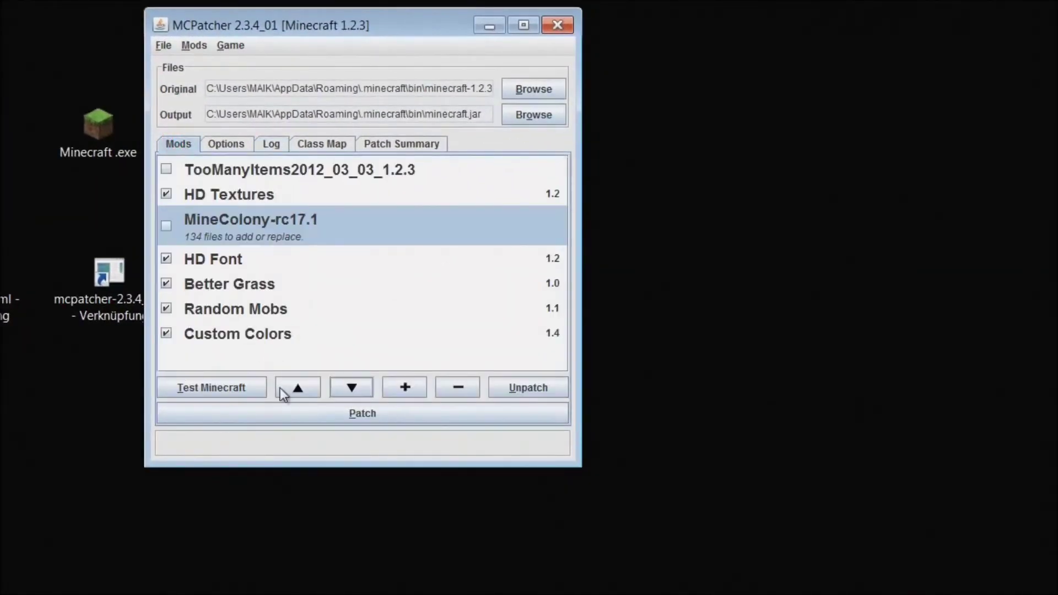
{"action": "left_click_drag", "start_coordinate": [244, 26], "coordinate": [679, 18]}
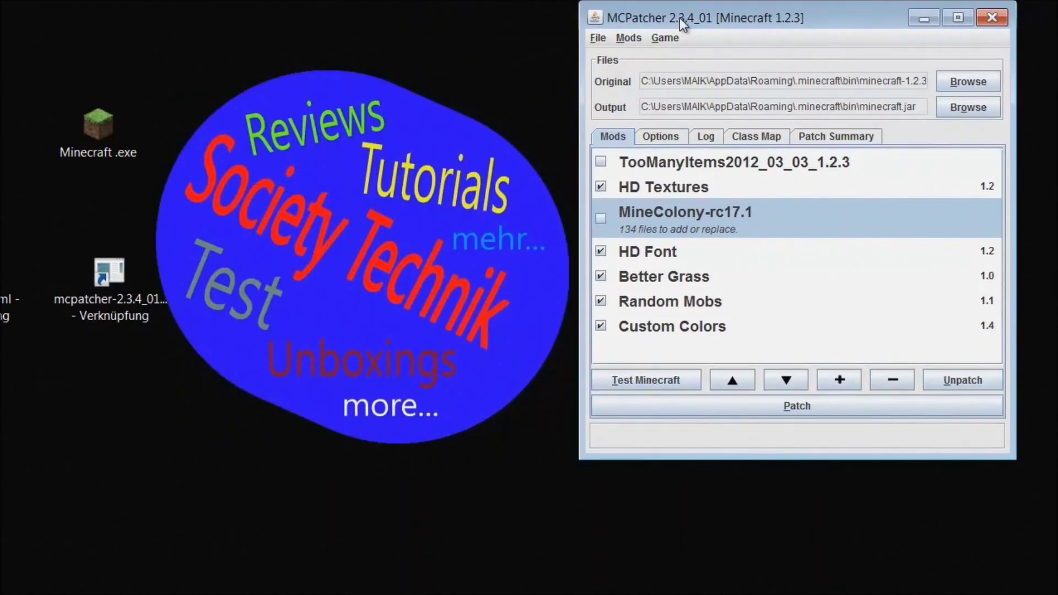